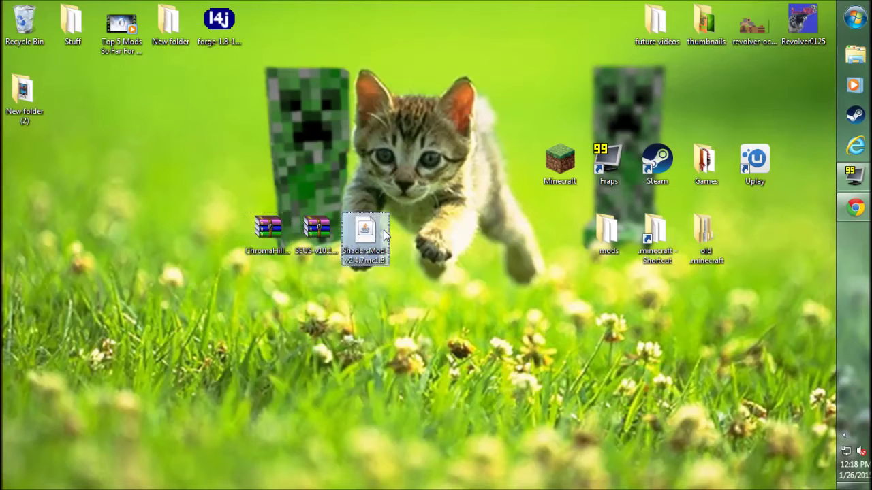
left_click(444, 171)
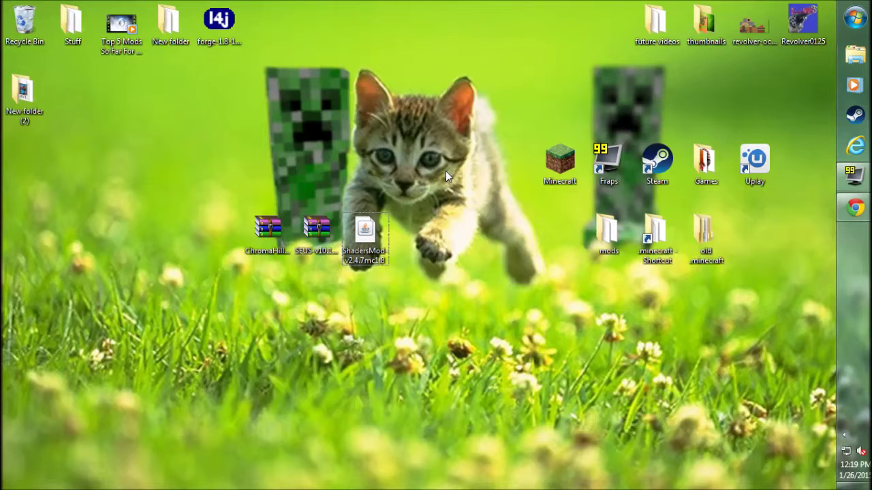
left_click_drag(373, 231, 423, 232)
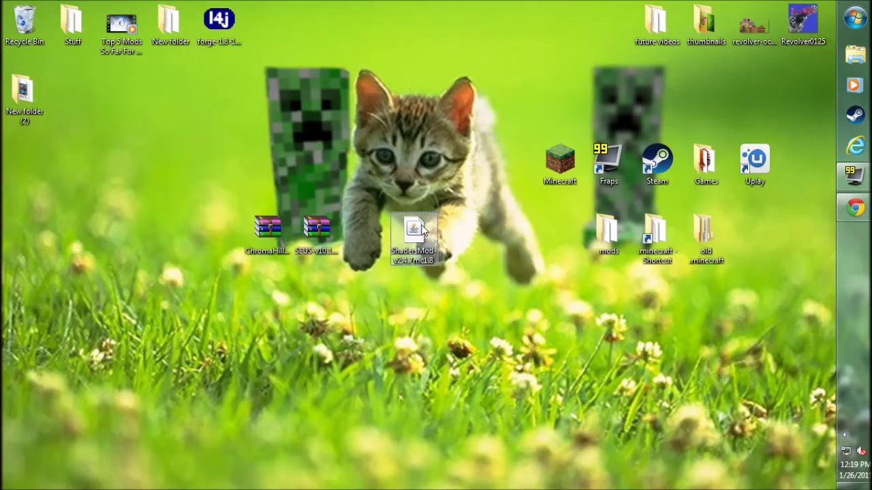
left_click_drag(422, 230, 373, 232)
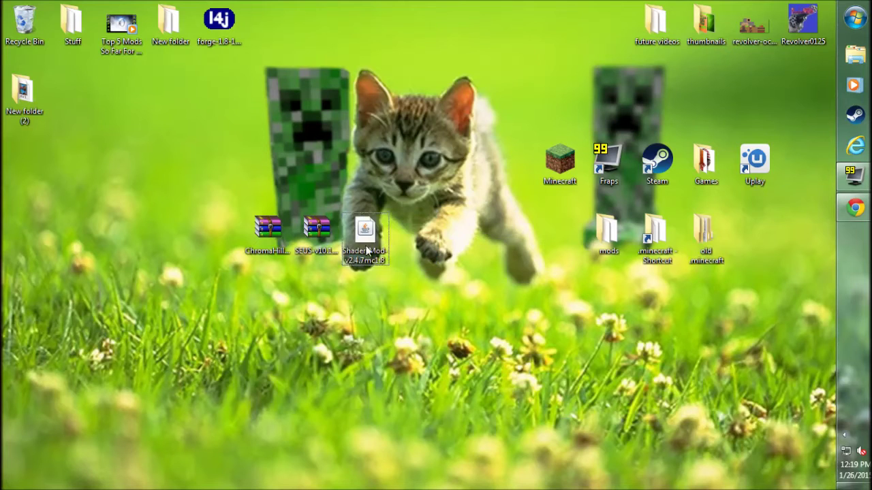
left_click(313, 239)
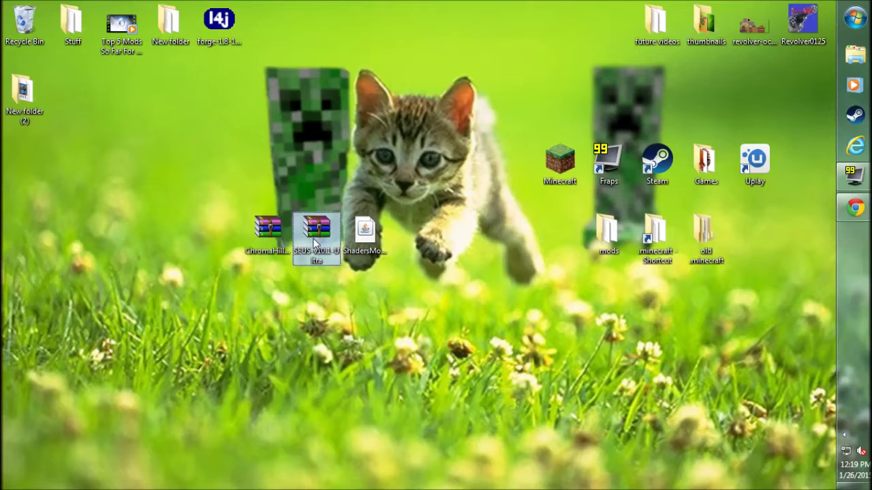
left_click(267, 230)
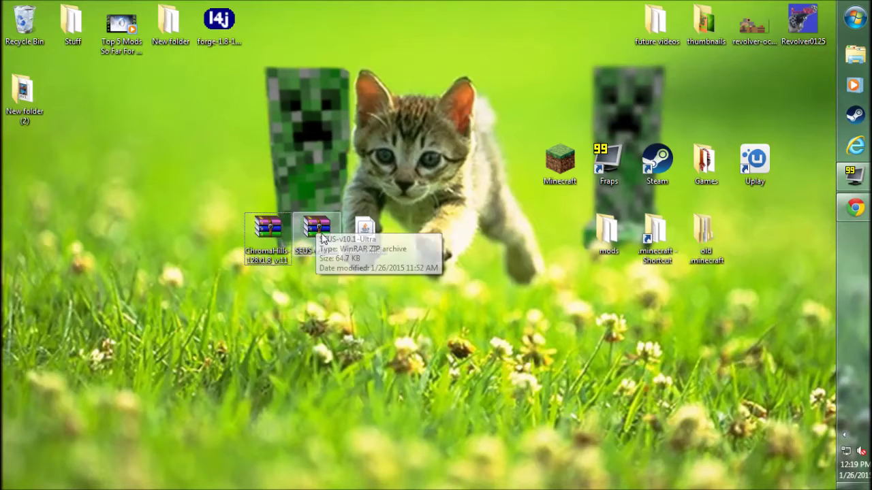
left_click(494, 220)
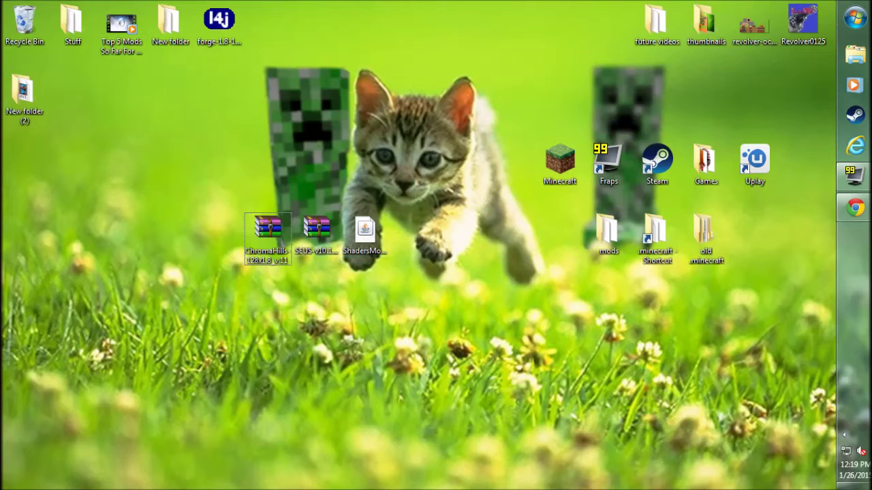
Switch to Chrome and examine the Minecraft 1.8 section of the Shaders Mod thread, especially the ShadersMod v2.4.7 Non-Forge Edition entry.
left_click(856, 208)
scroll(831, 72, "down", 1)
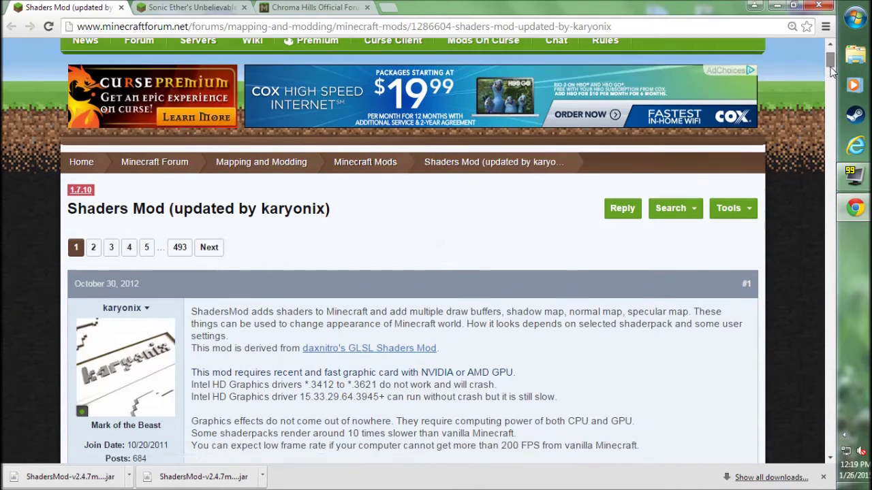
scroll(831, 71, "down", 2)
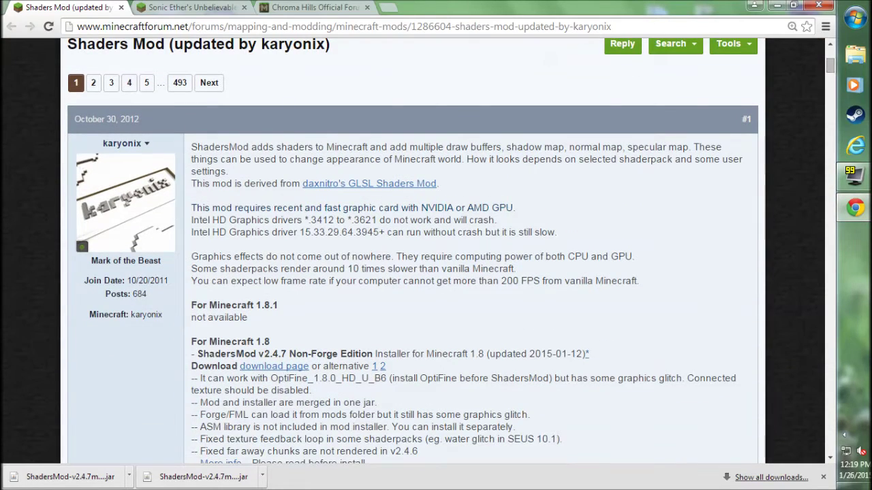
scroll(392, 275, "down", 1)
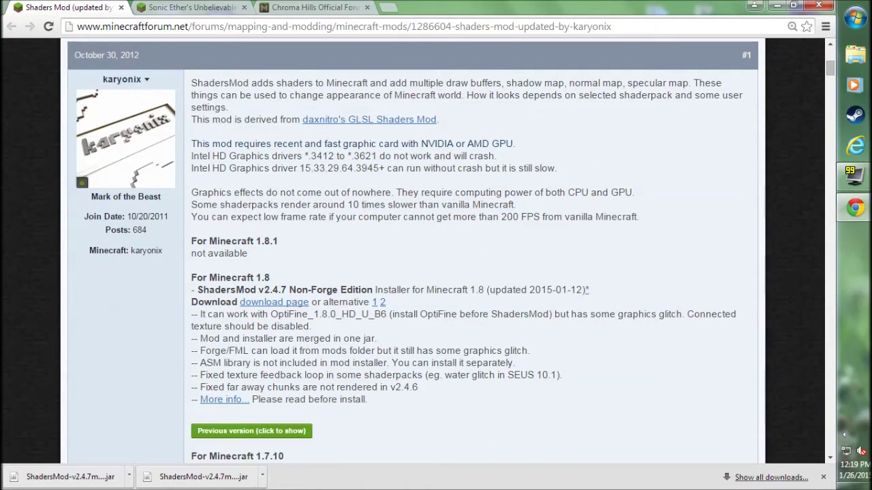
left_click_drag(208, 277, 271, 277)
left_click(304, 285)
left_click_drag(290, 290, 373, 291)
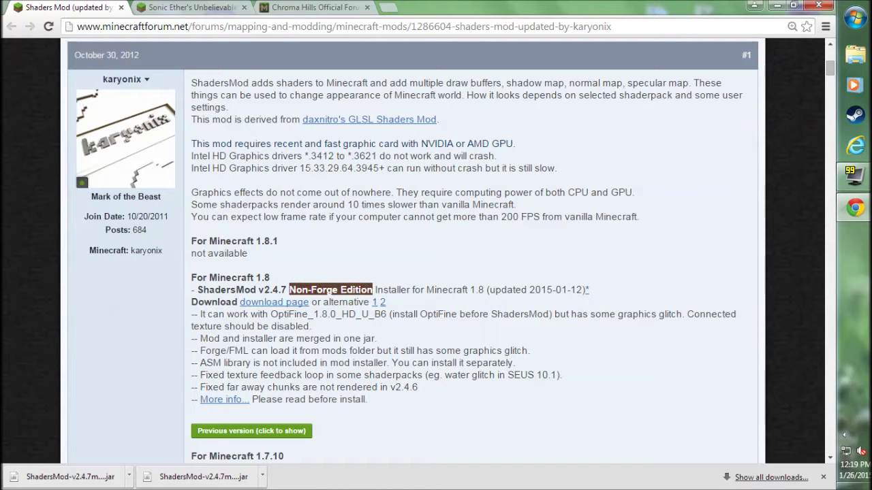
left_click(373, 290)
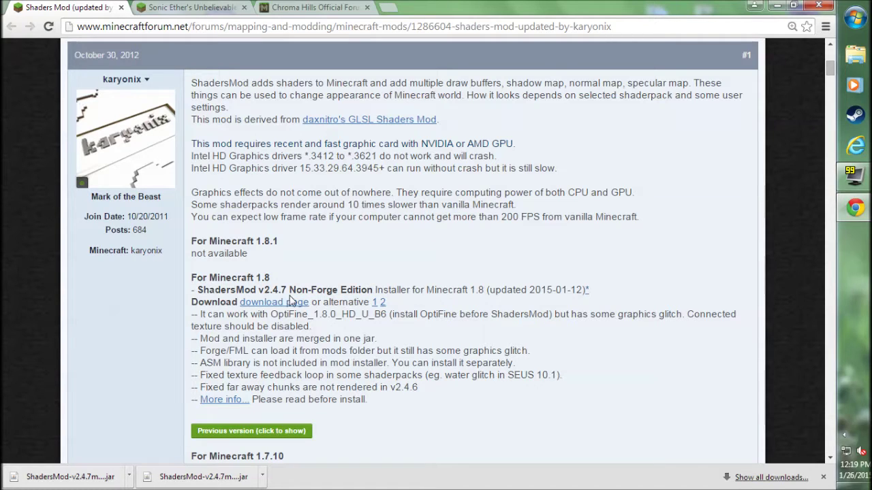
left_click_drag(289, 290, 372, 290)
left_click(373, 290)
Open alternative download link 1 for ShadersMod v2.4.7 in a new tab and skip the adf.ly ad.
middle_click(373, 301)
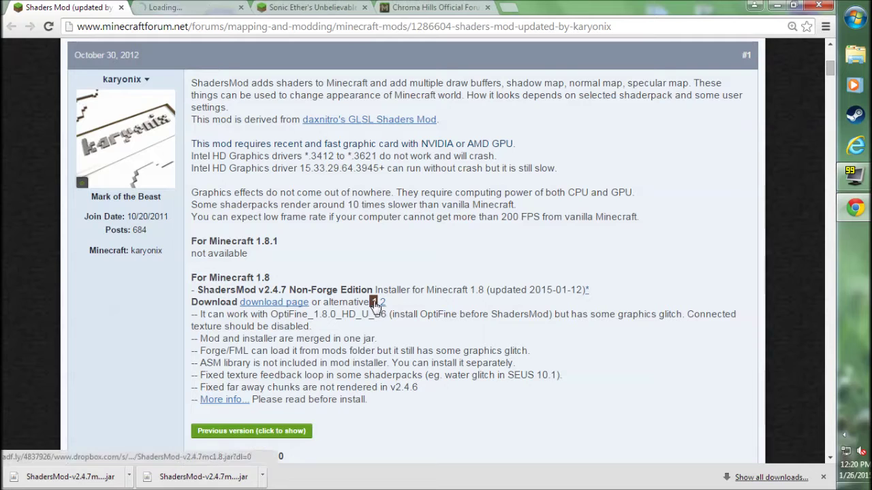
left_click(198, 6)
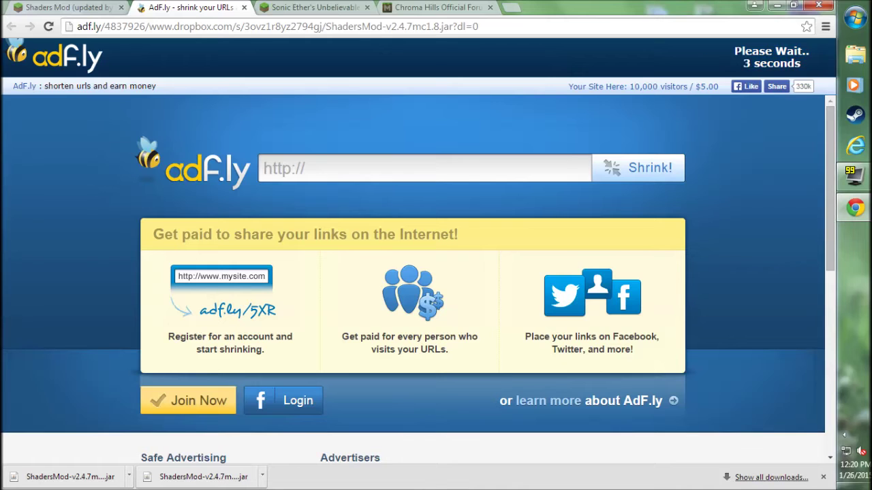
left_click(68, 7)
left_click(224, 8)
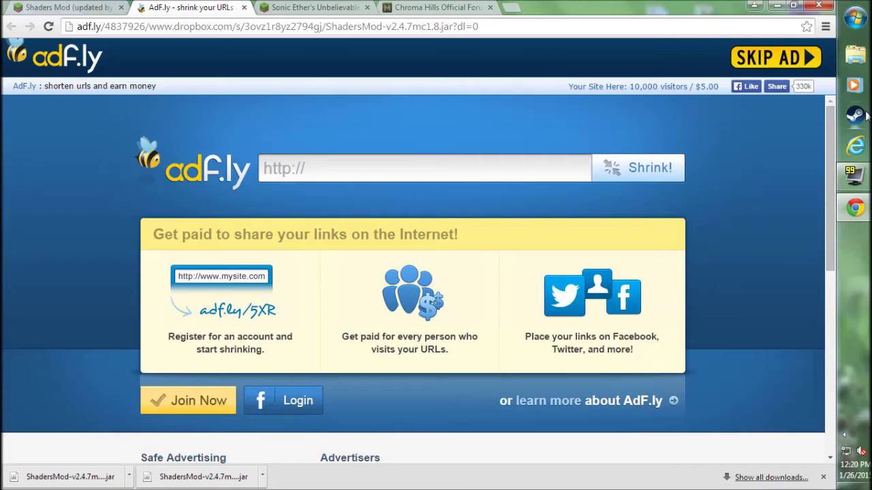
left_click(757, 57)
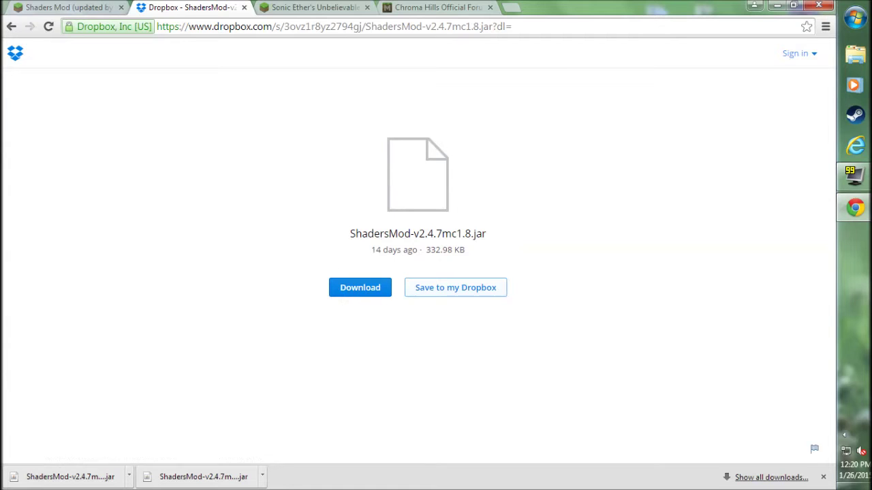
Download ShadersMod-v2.4.7mc1.8.jar from Dropbox, keeping the file, and close the Dropbox page.
left_click_drag(355, 234, 458, 233)
left_click(358, 293)
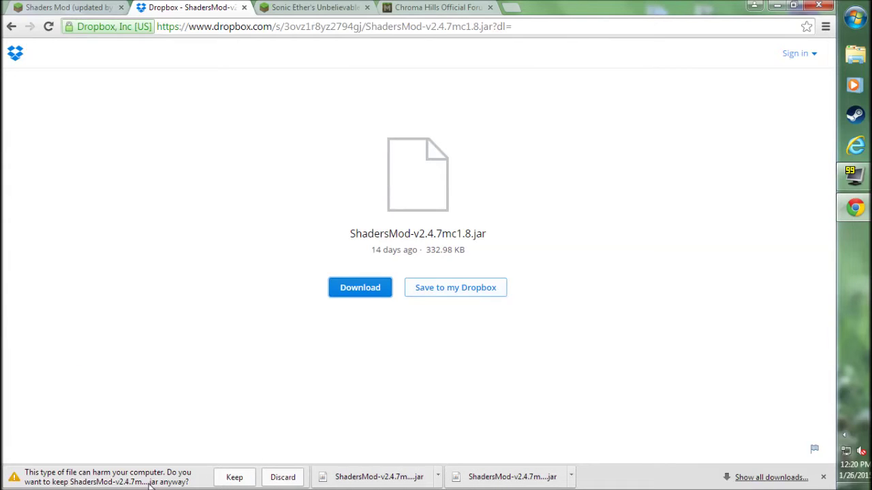
left_click(234, 477)
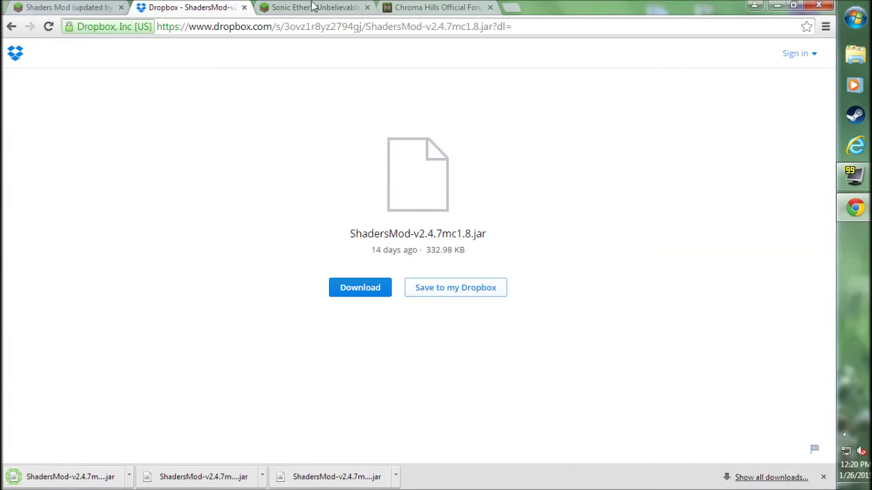
left_click(244, 7)
left_click(249, 7)
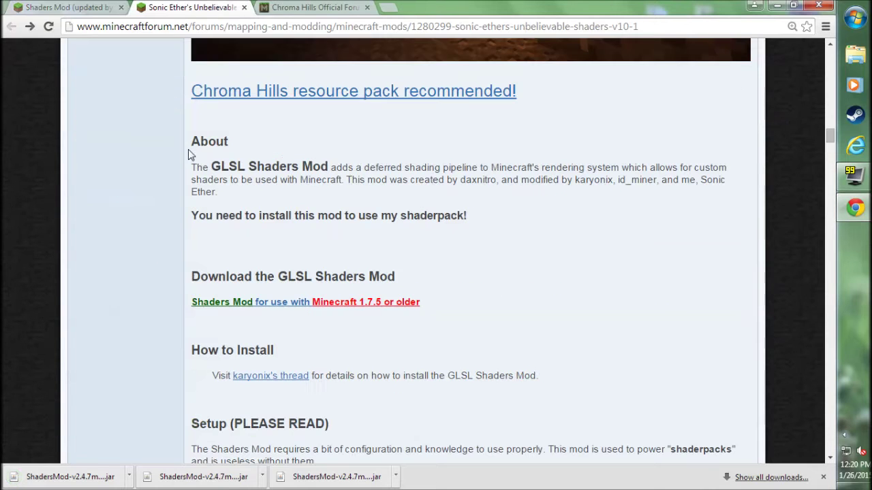
Examine the Shaderpacks list in the Shaders Mod thread, including the Sonic Ether's Unbelievable Shaders entry.
left_click(68, 5)
scroll(210, 182, "down", 15)
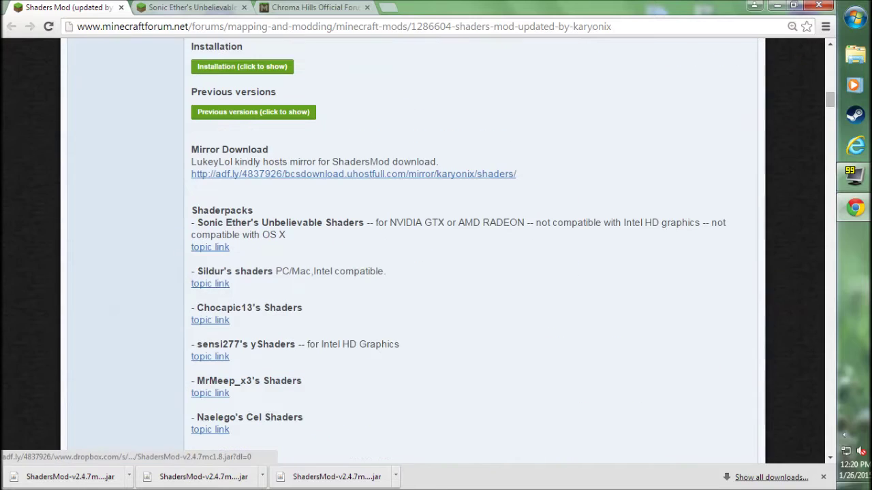
left_click_drag(190, 145, 261, 158)
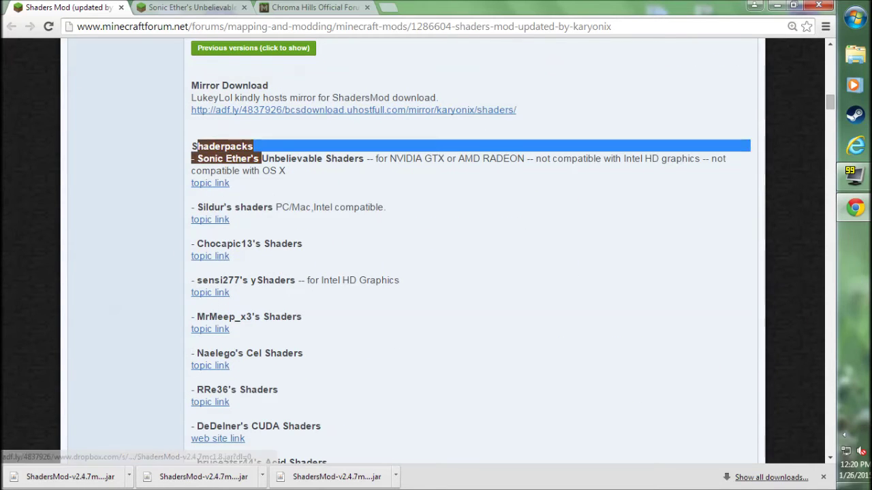
left_click(275, 226)
scroll(232, 256, "down", 2)
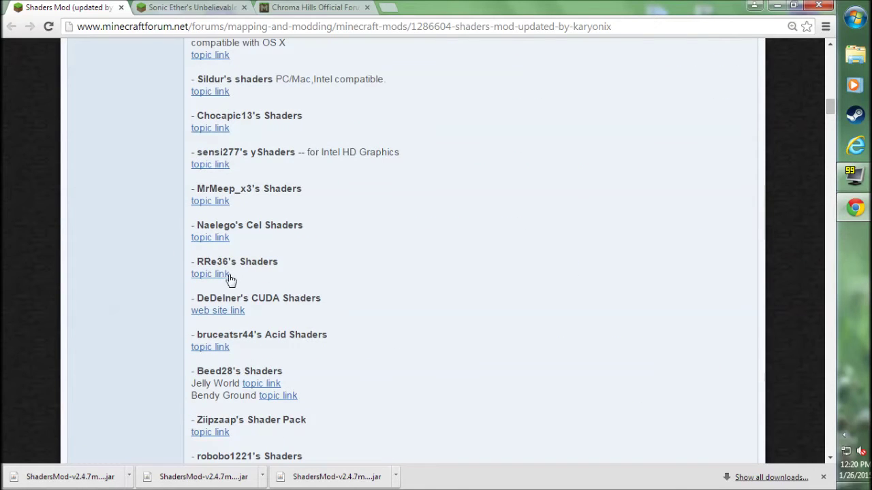
scroll(286, 269, "up", 2)
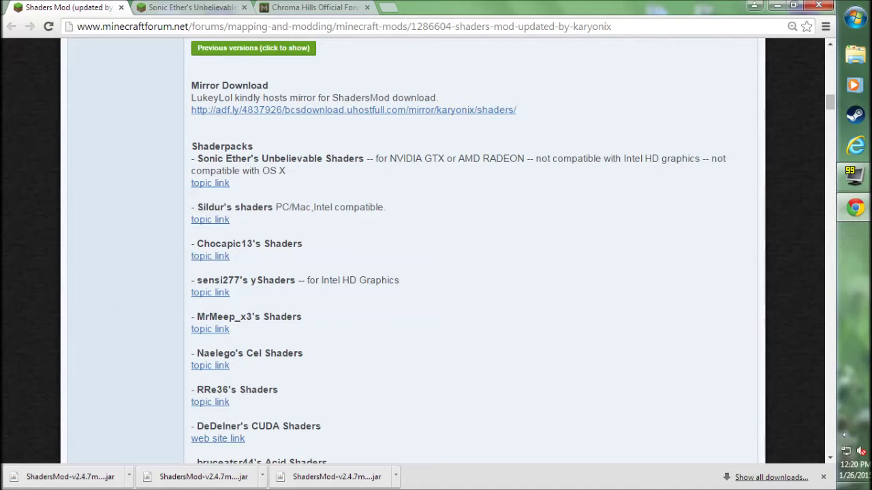
left_click_drag(197, 158, 286, 170)
left_click(286, 170)
scroll(338, 201, "down", 1)
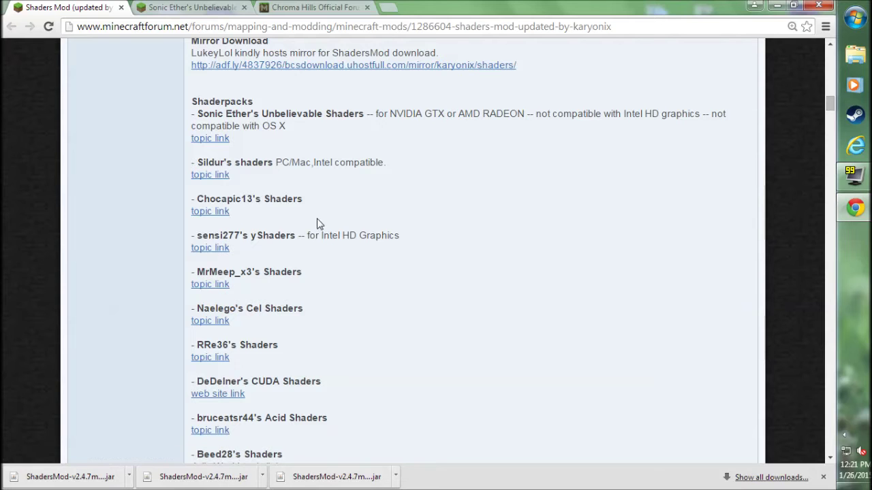
scroll(316, 225, "up", 1)
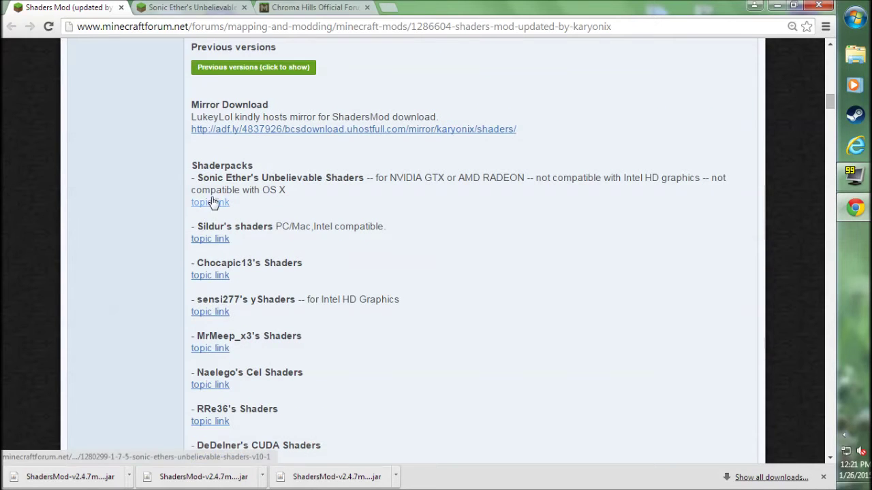
View the beginning of the Sonic Ether's Unbelievable Shaders v10.1 thread and return to the Shaders Mod thread.
left_click(210, 6)
scroll(185, 148, "up", 15)
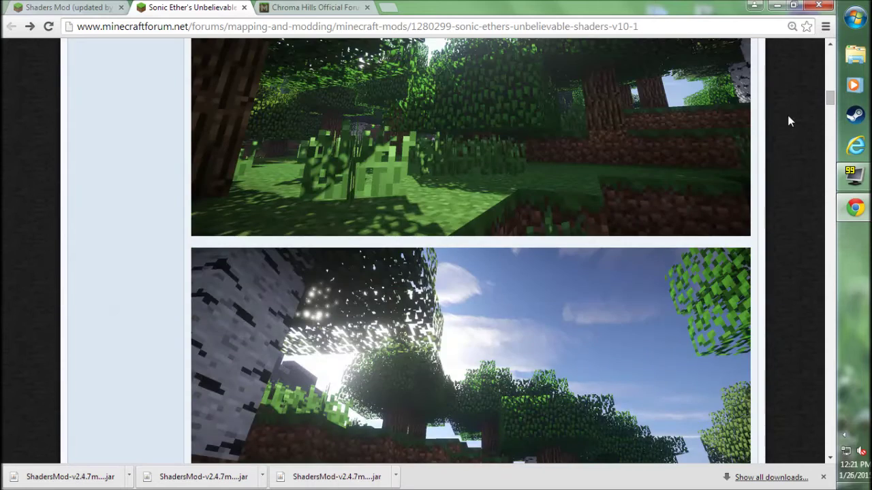
left_click_drag(831, 99, 831, 58)
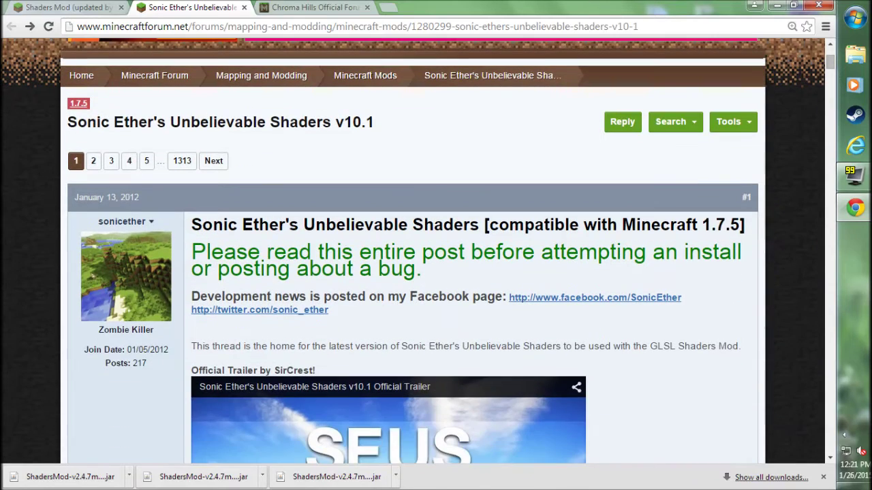
left_click(56, 5)
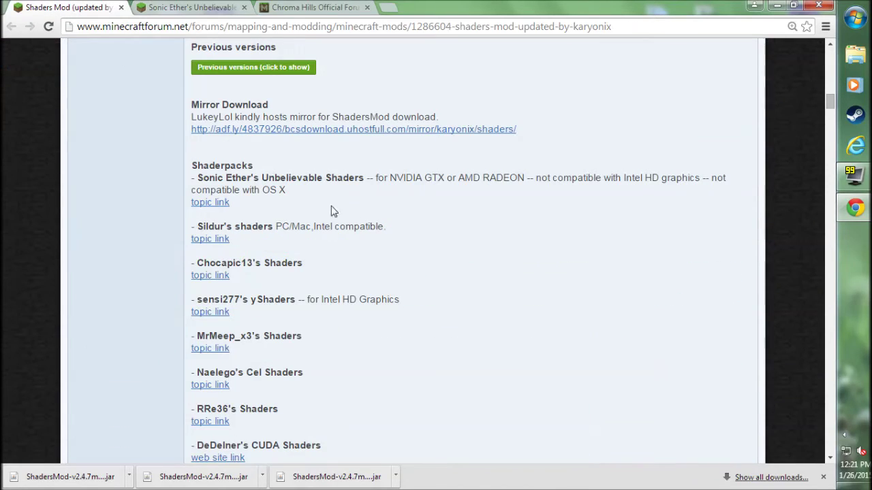
Examine the graphics card compatibility notes for Sonic Ether's Unbelievable Shaders in the Shaderpacks list.
left_click_drag(388, 178, 444, 177)
left_click(388, 177)
left_click_drag(389, 177, 542, 178)
left_click(542, 178)
double_click(399, 178)
double_click(469, 178)
left_click(469, 178)
left_click_drag(632, 178, 683, 178)
left_click(366, 164)
scroll(273, 280, "down", 2)
Look up the SEUS v10.1 download links in the Sonic Ether thread and the Chroma Hills resource pack downloads for Minecraft 1.8.
left_click(207, 6)
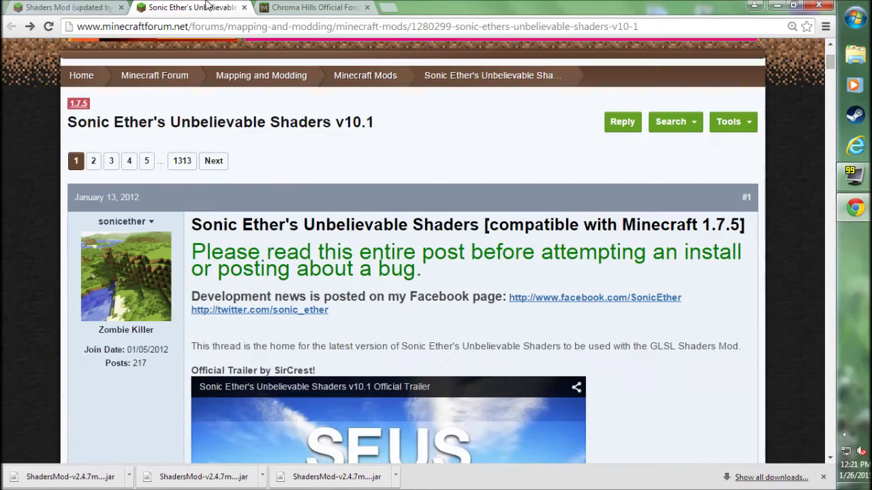
scroll(286, 210, "down", 15)
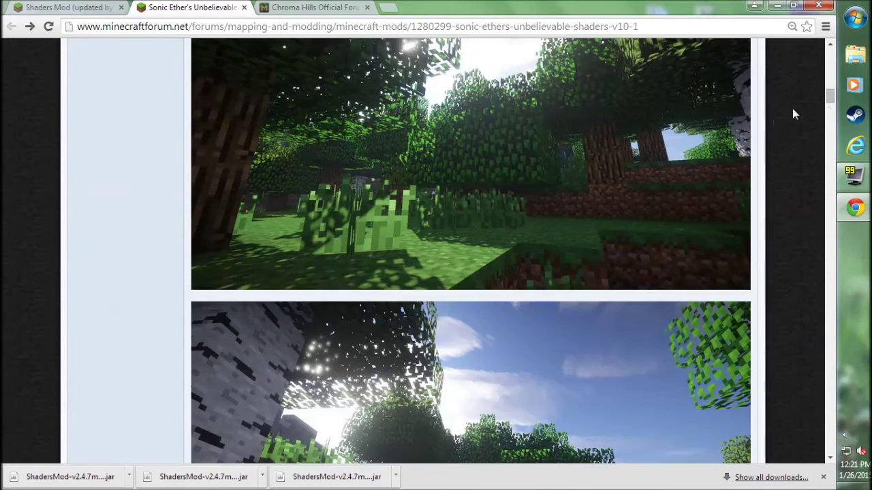
left_click_drag(831, 96, 833, 166)
left_click_drag(190, 244, 383, 286)
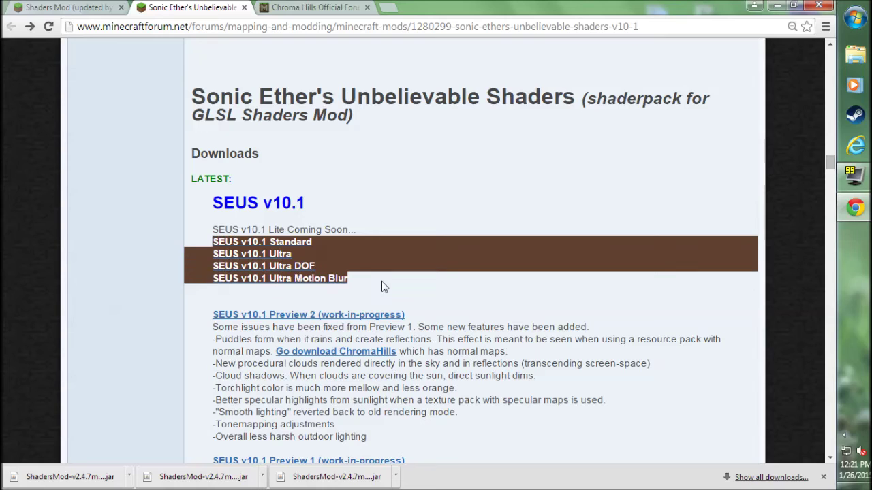
left_click(382, 287)
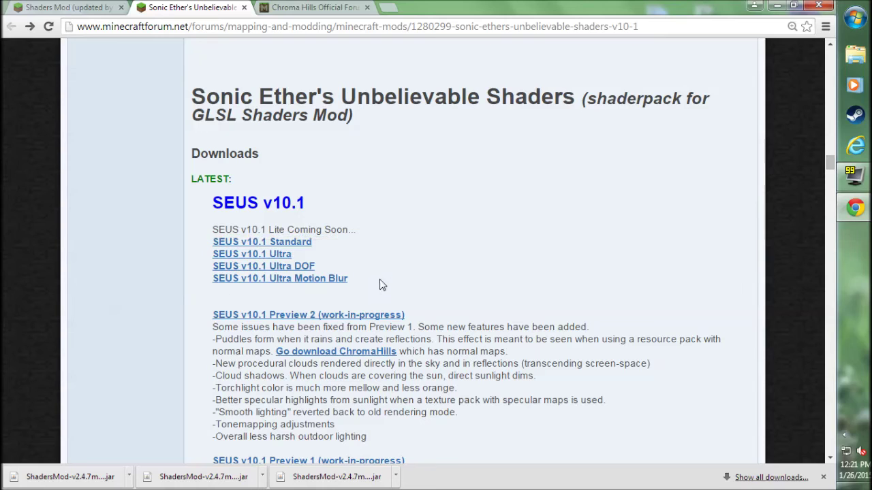
left_click(300, 6)
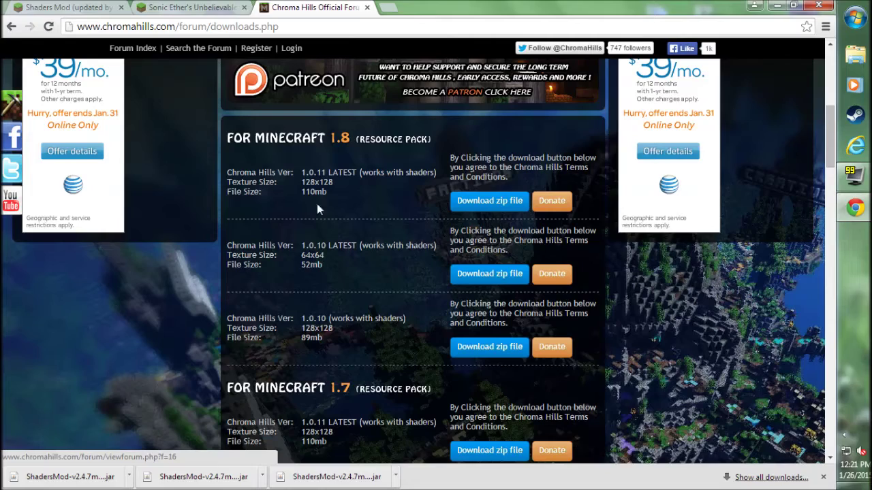
Minimize the browser and move the ShadersMod file away from the ChromaHills and SEUS archives on the desktop.
left_click(777, 6)
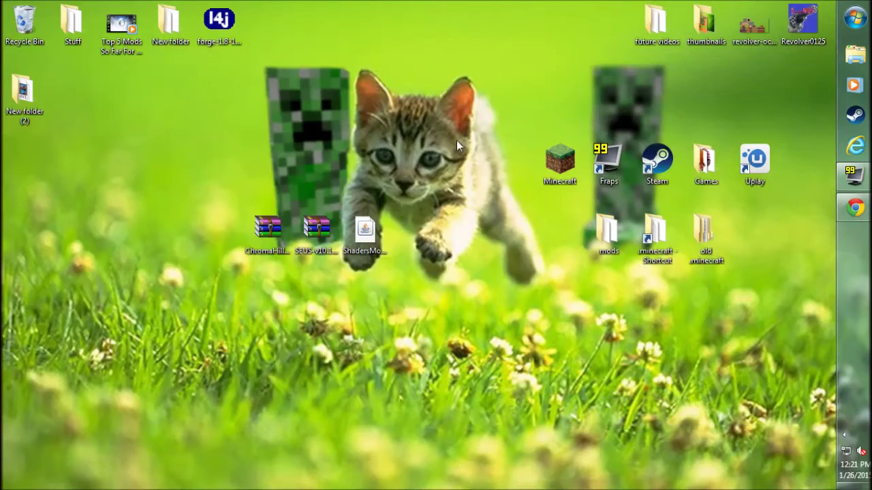
left_click_drag(457, 140, 107, 395)
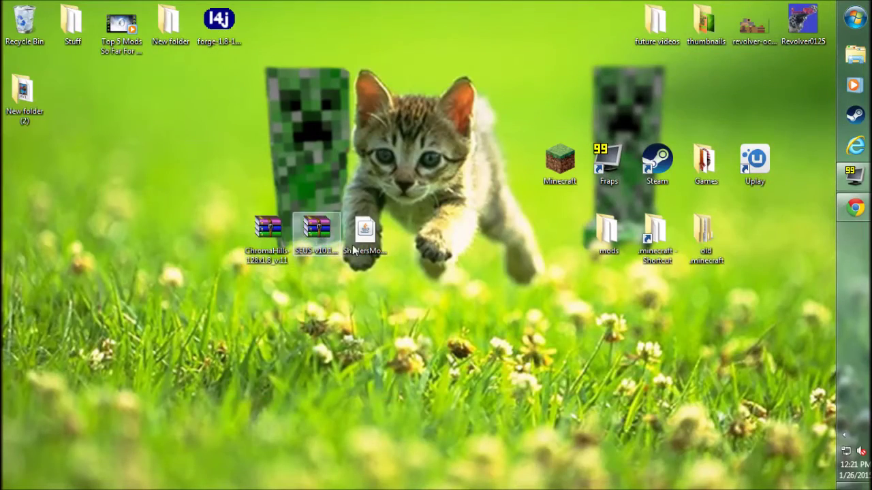
left_click_drag(364, 231, 413, 231)
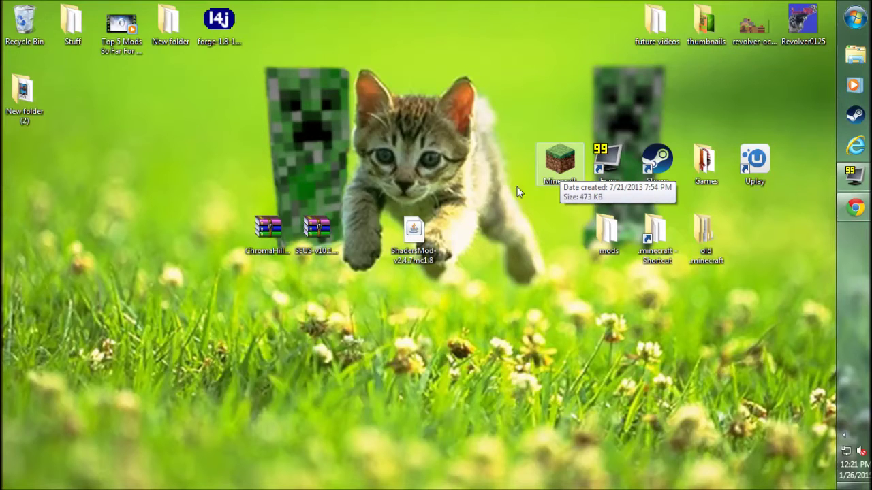
Open ShadersMod-v2.4.7mc1.8.jar with Java(TM) Platform SE binary as its default program and install the mod to the .minecraft folder.
double_click(418, 249)
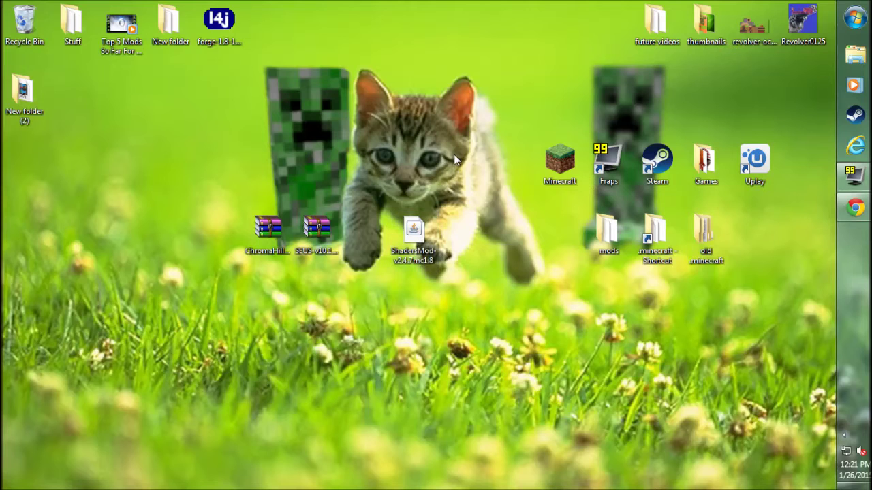
right_click(412, 227)
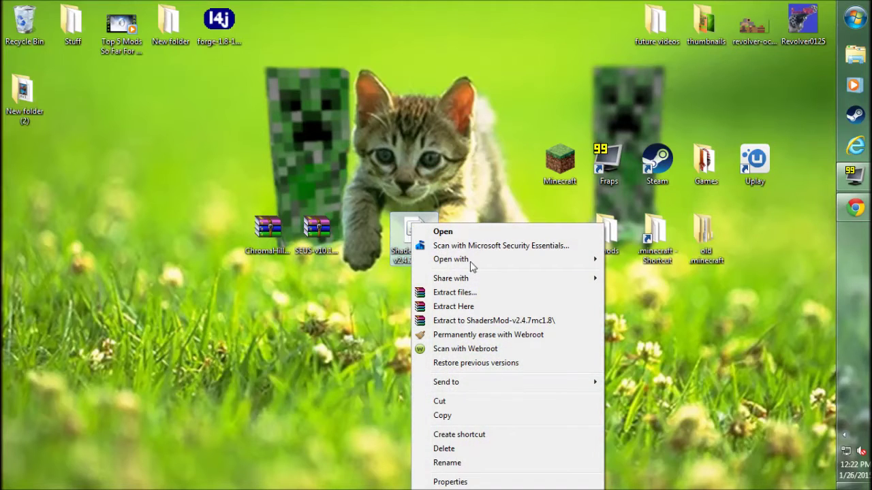
mouse_move(472, 261)
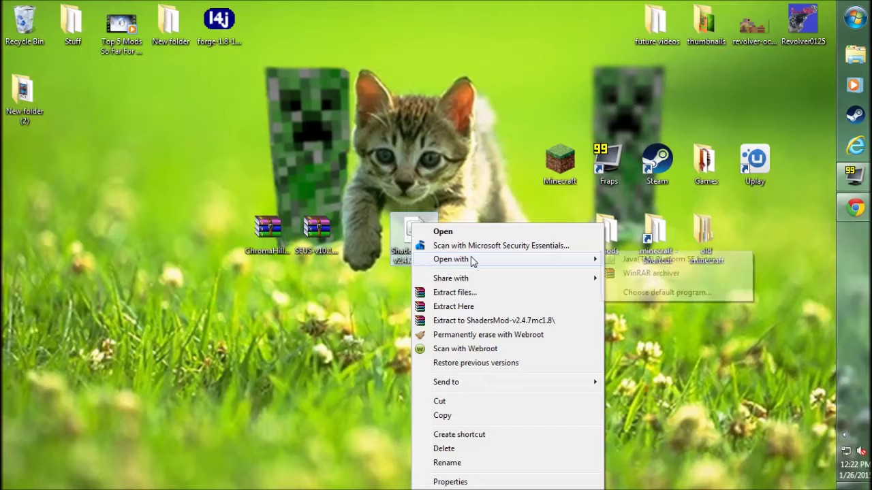
left_click(657, 293)
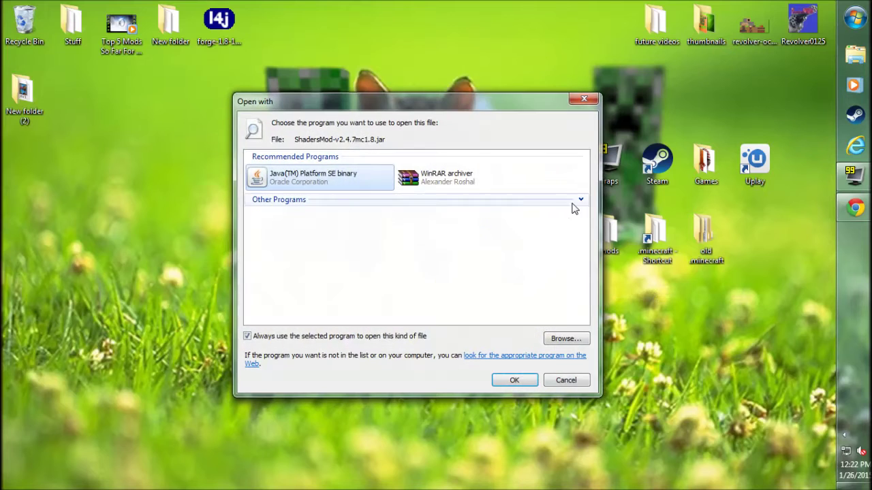
left_click(576, 199)
left_click_drag(587, 211, 586, 257)
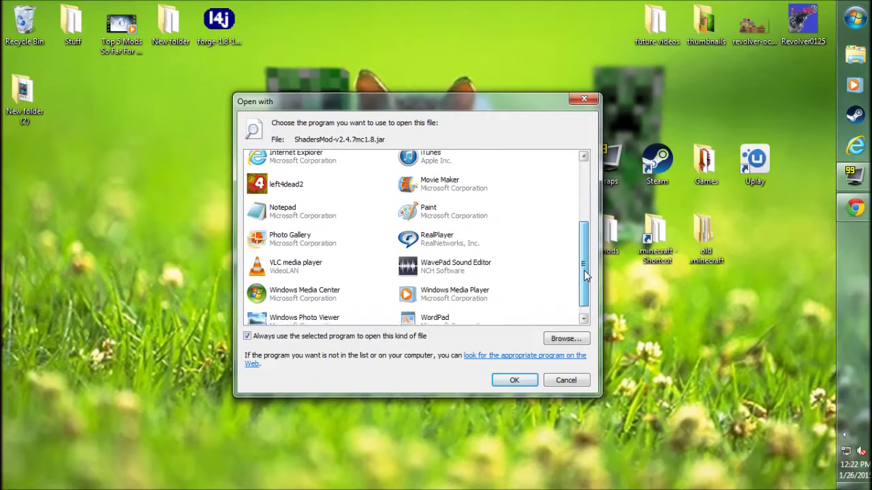
left_click_drag(585, 276, 599, 194)
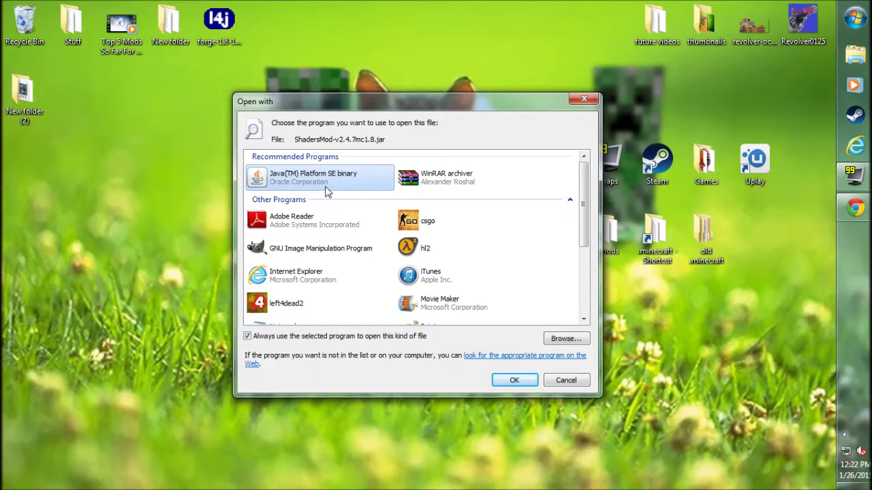
left_click(522, 380)
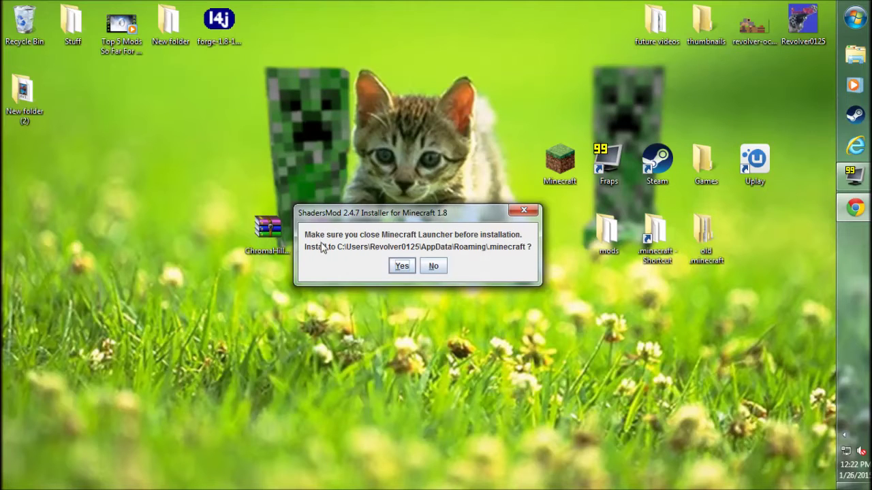
left_click(406, 267)
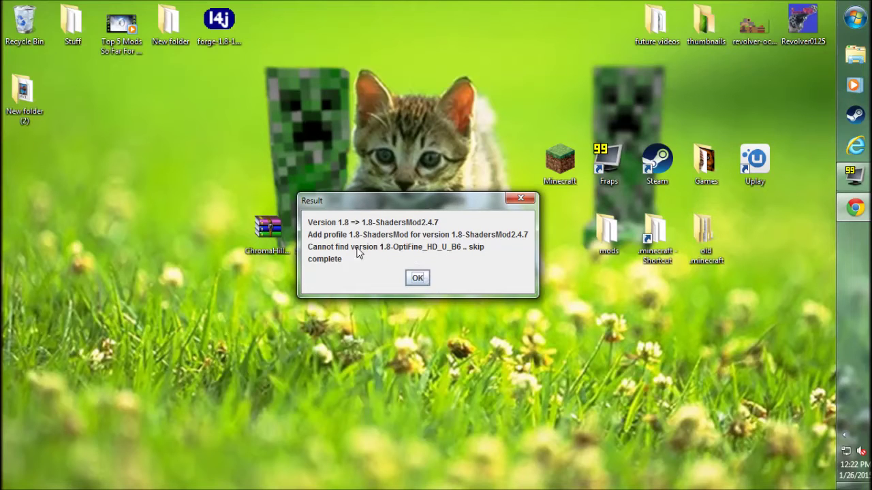
left_click(417, 279)
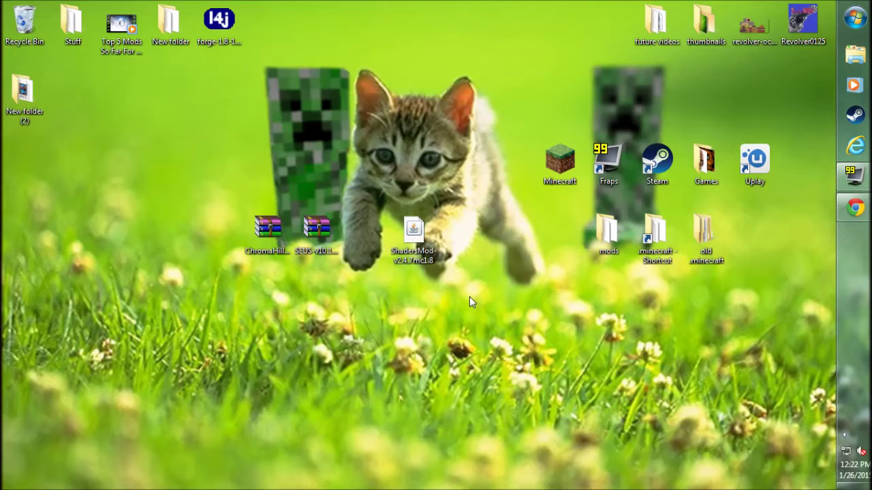
Start the Minecraft launcher and play the game with the 1.8-ShadersMod profile.
left_click(565, 161)
double_click(565, 161)
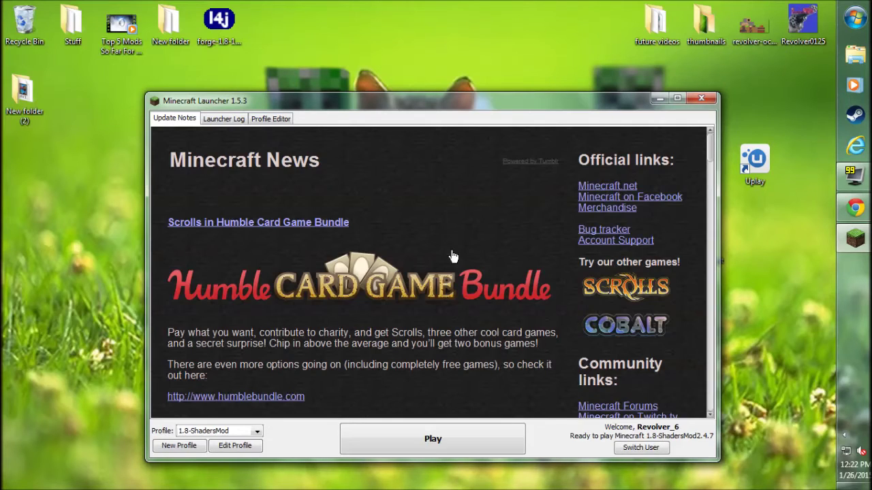
left_click(257, 432)
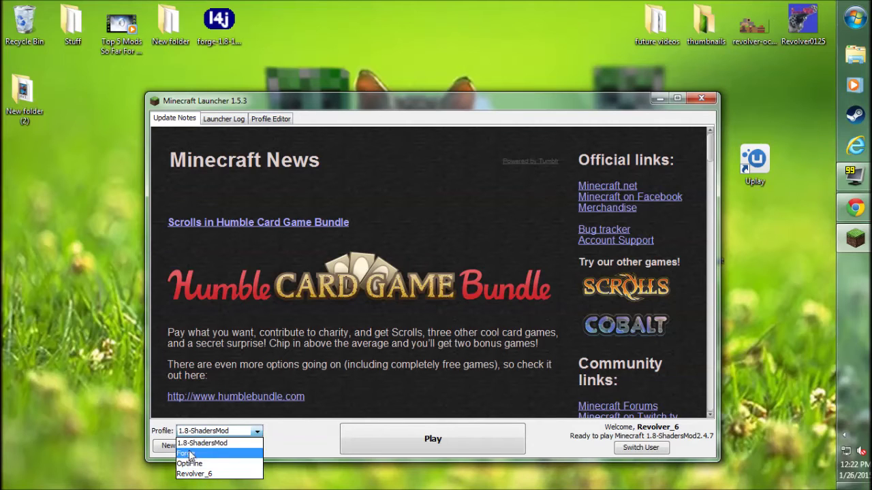
left_click(222, 443)
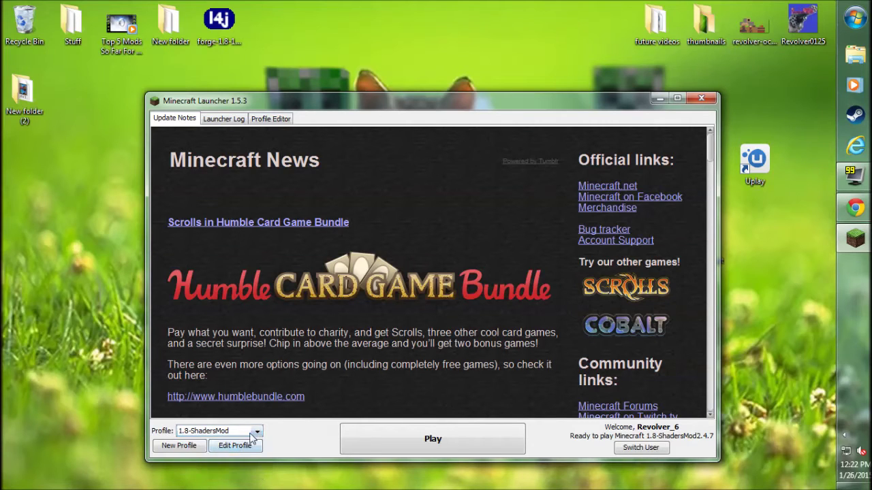
left_click(449, 437)
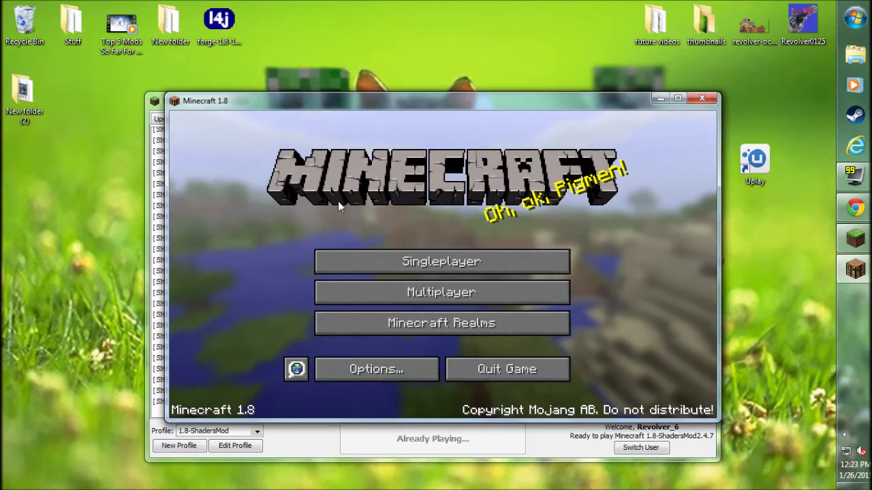
Check the Shaders settings in Minecraft's options and return to the options screen.
left_click(365, 368)
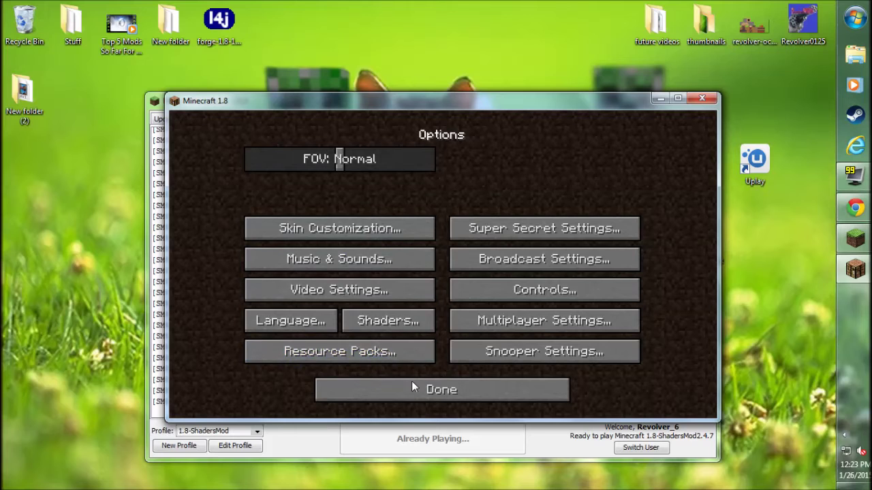
left_click(411, 388)
left_click(380, 371)
left_click(386, 324)
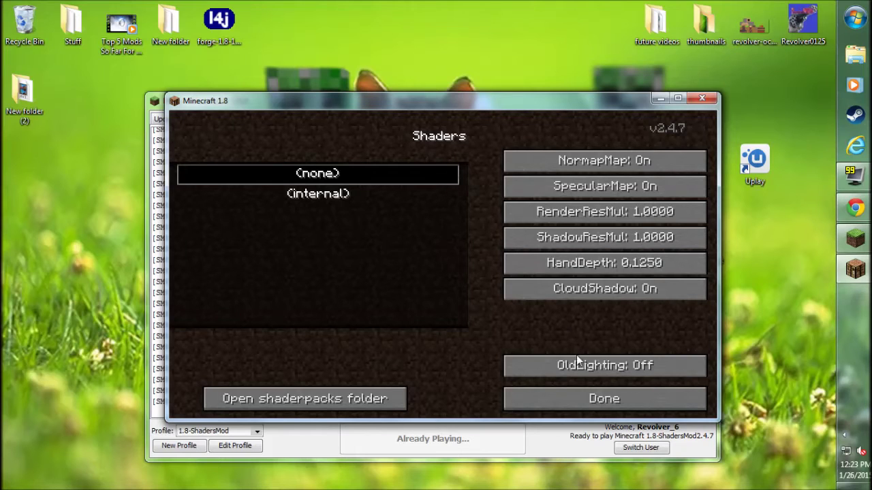
left_click(561, 401)
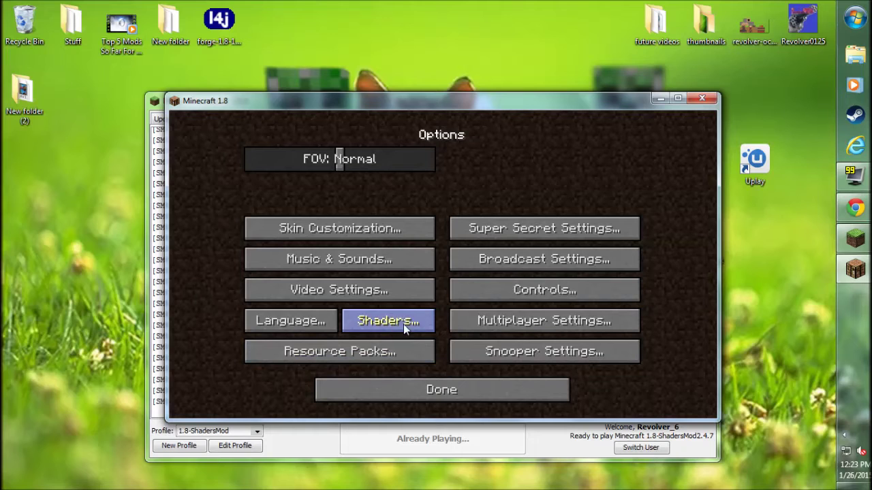
Quit the Minecraft game and close the launcher.
left_click(432, 396)
left_click(505, 372)
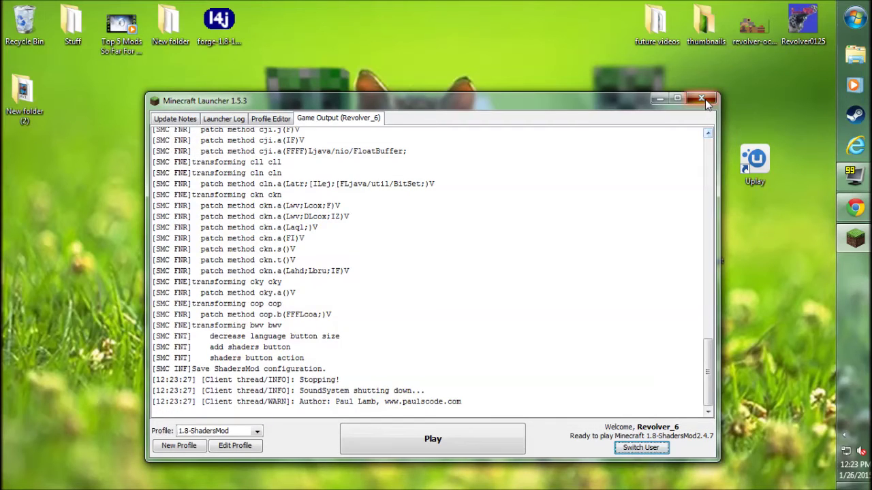
left_click(705, 99)
Open the Roaming folder through %appdata% and snap its window to one half of the screen, beside the desktop archives.
left_click(854, 18)
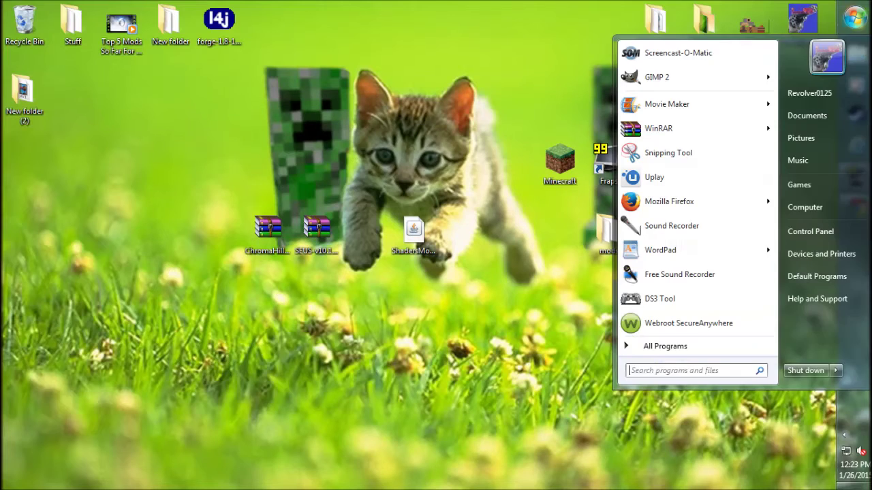
type("%")
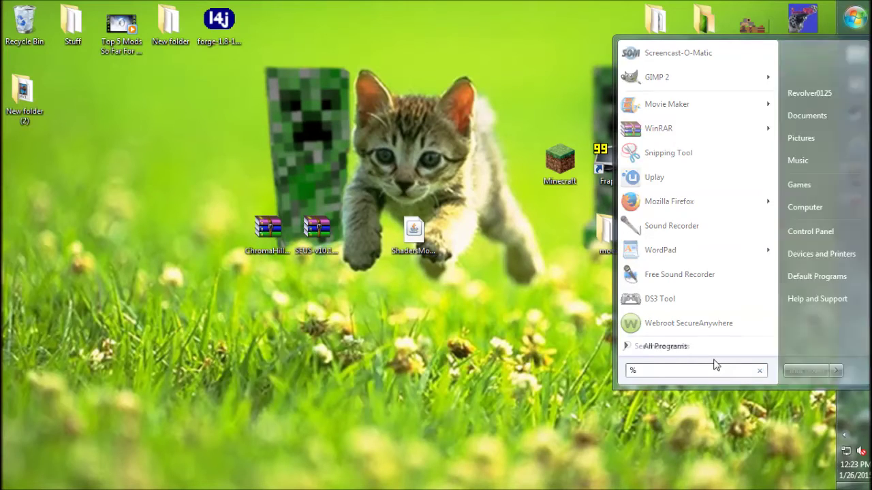
type("appdata%")
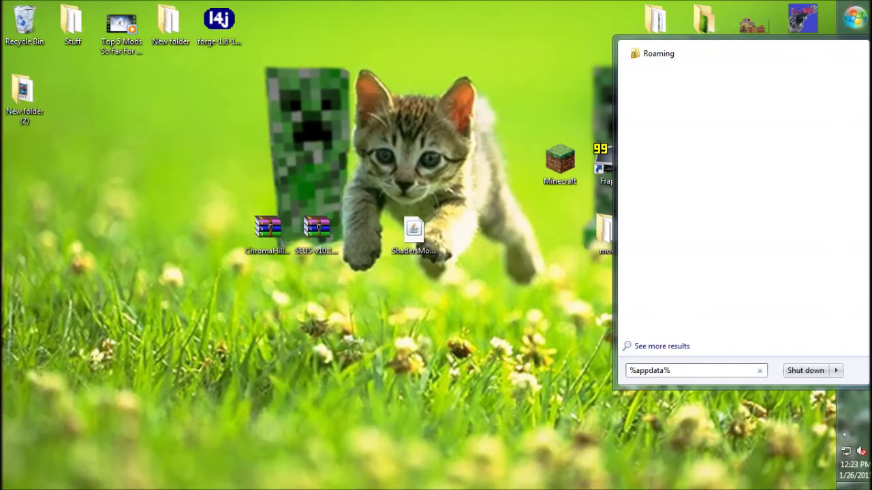
key("Return")
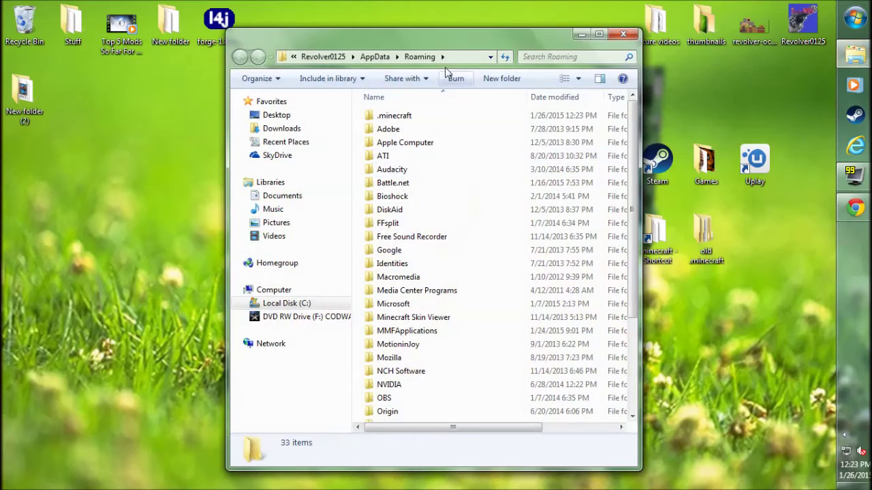
left_click_drag(449, 56, 835, 138)
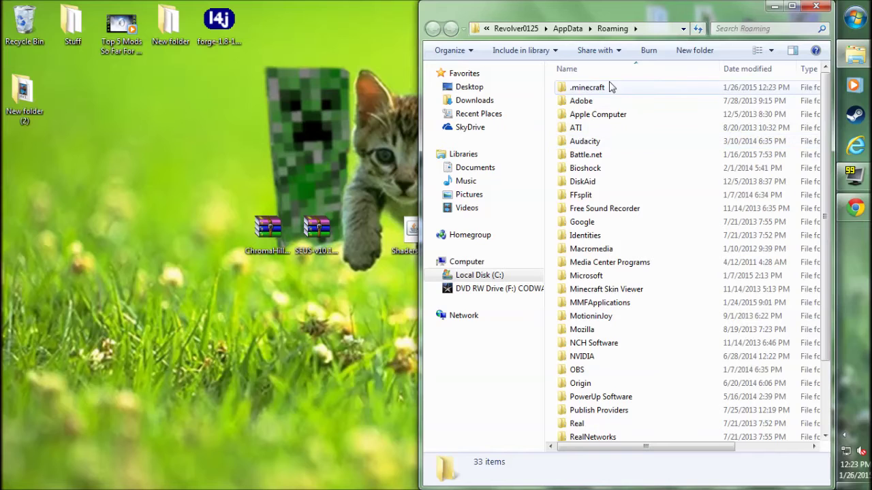
Open the .minecraft folder inside Roaming.
left_click(609, 87)
scroll(586, 252, "down", 2)
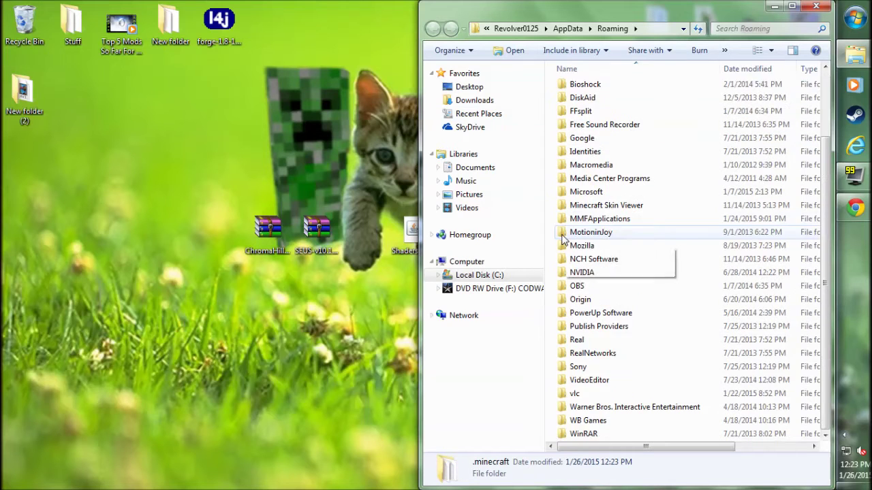
scroll(585, 252, "up", 2)
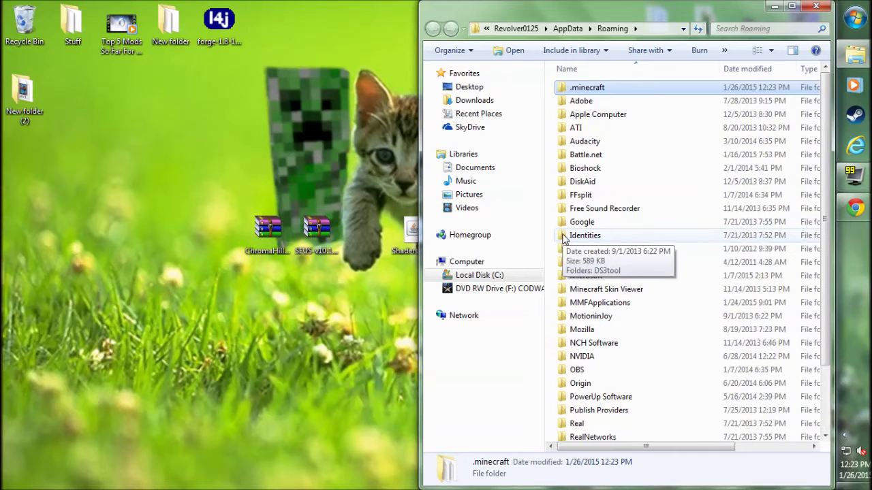
double_click(621, 90)
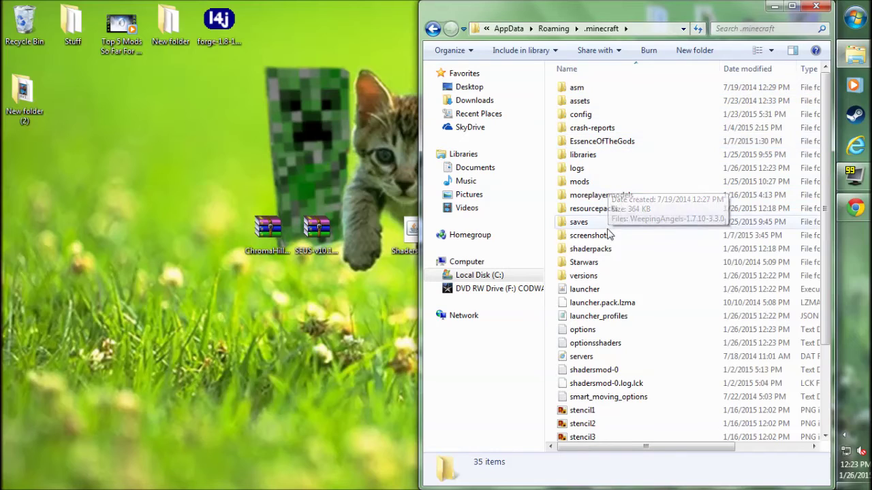
Open the shaderpacks folder and move the SEUS-v10.1-Ultra archive from the desktop into it.
left_click(599, 250)
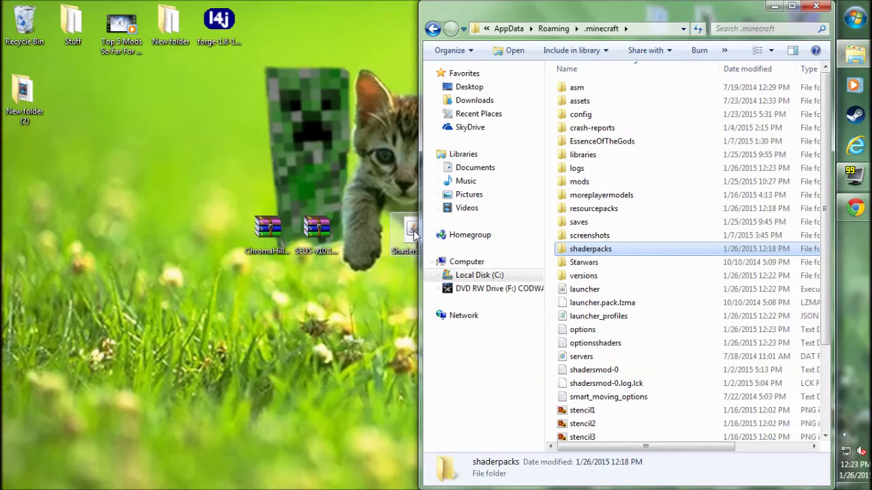
left_click(552, 251)
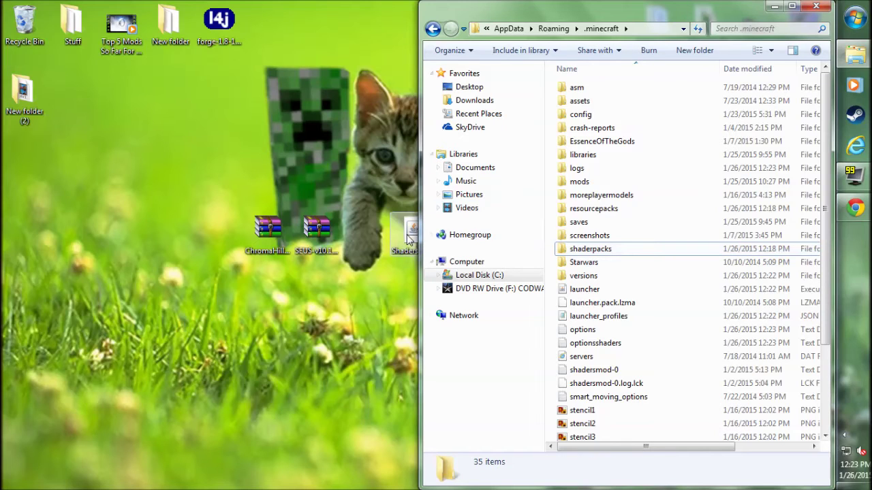
left_click(591, 256)
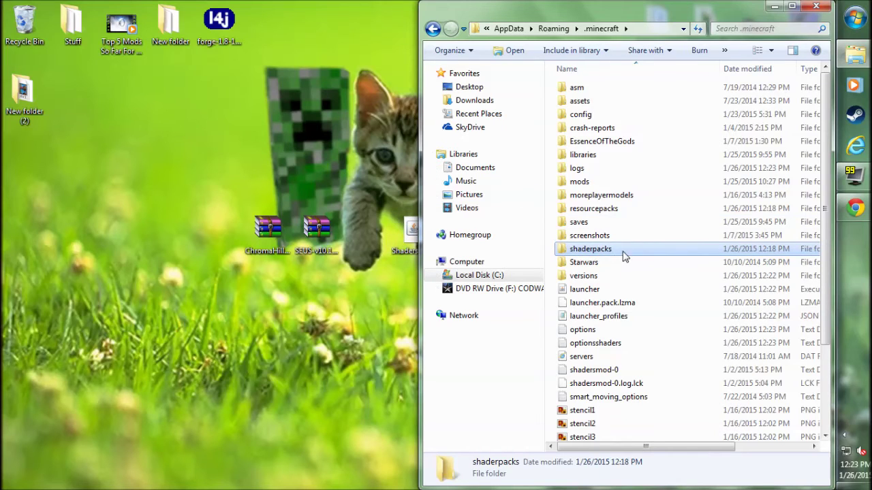
double_click(600, 256)
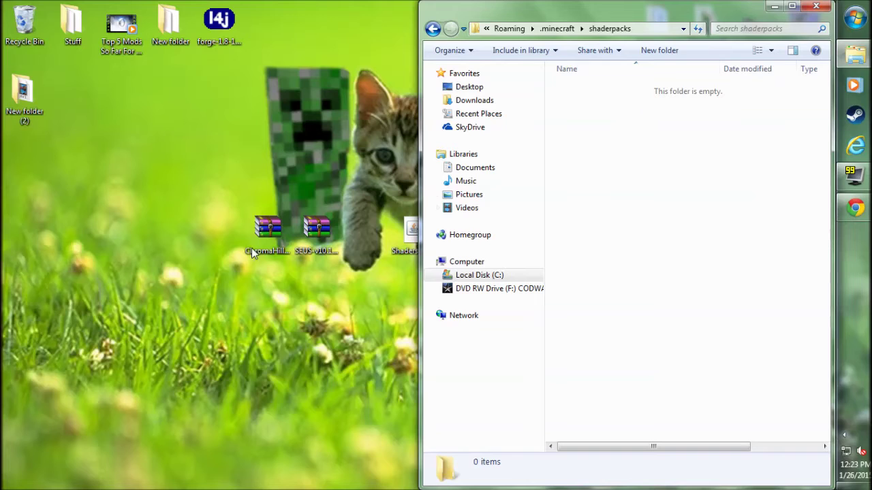
left_click_drag(328, 241, 328, 172)
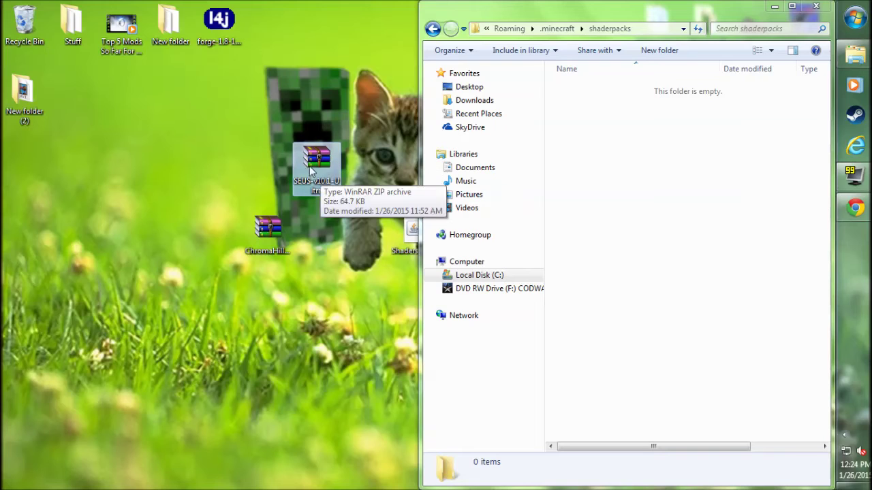
left_click_drag(305, 160, 645, 149)
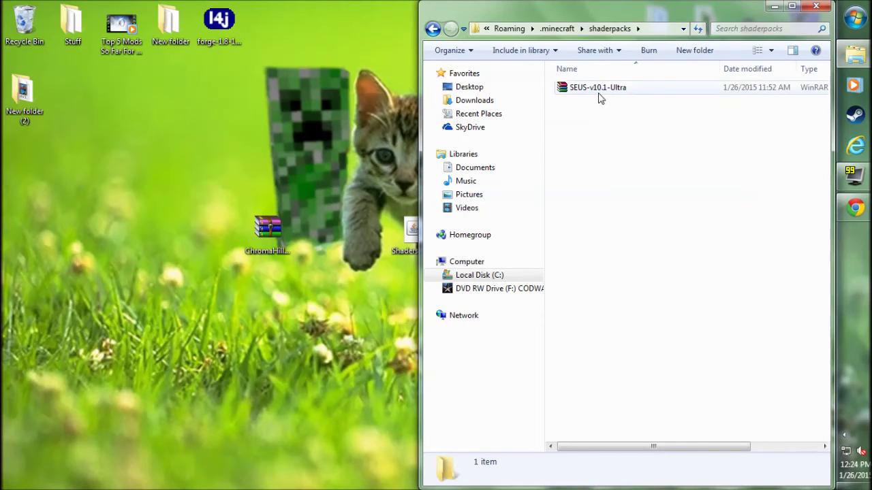
Move the ChromaHills-128x1.8_v.11 archive from the desktop into the resourcepacks folder of .minecraft and close the window.
left_click(432, 29)
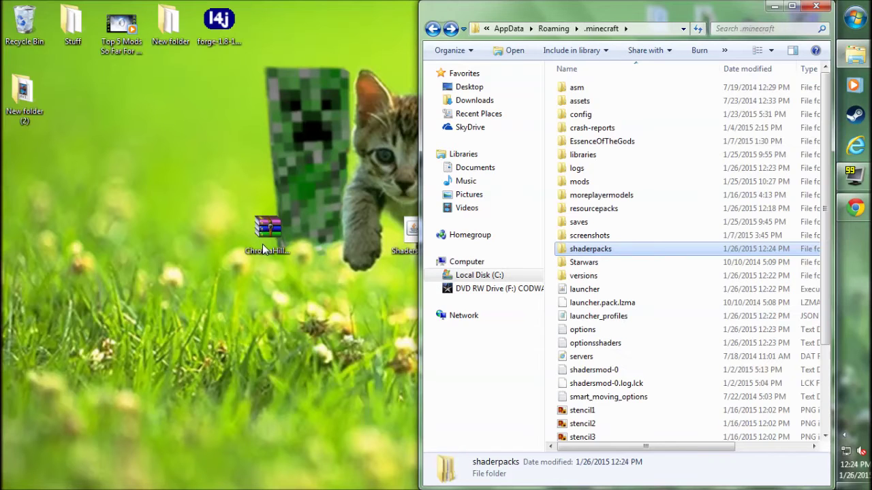
left_click(256, 241)
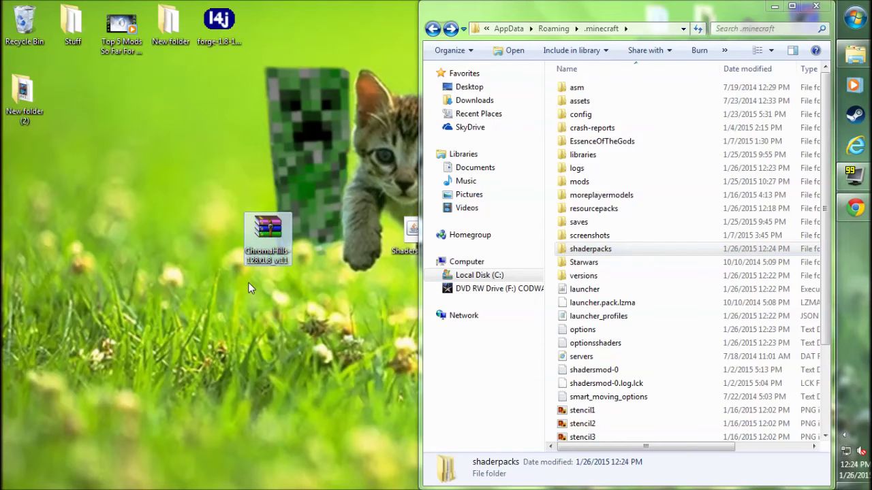
left_click(602, 215)
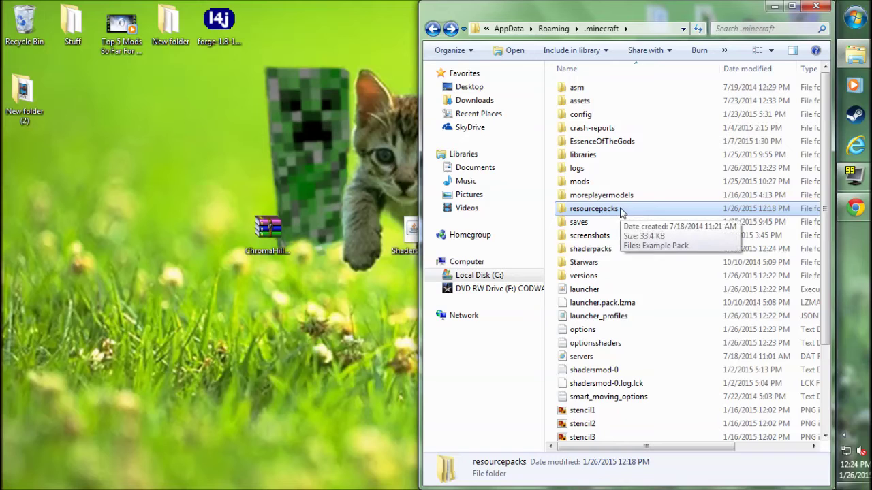
double_click(613, 209)
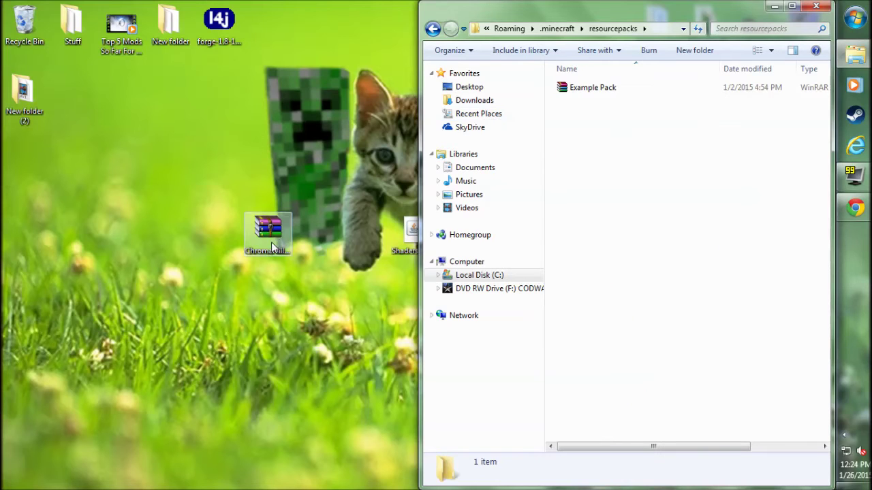
key("ctrl+v")
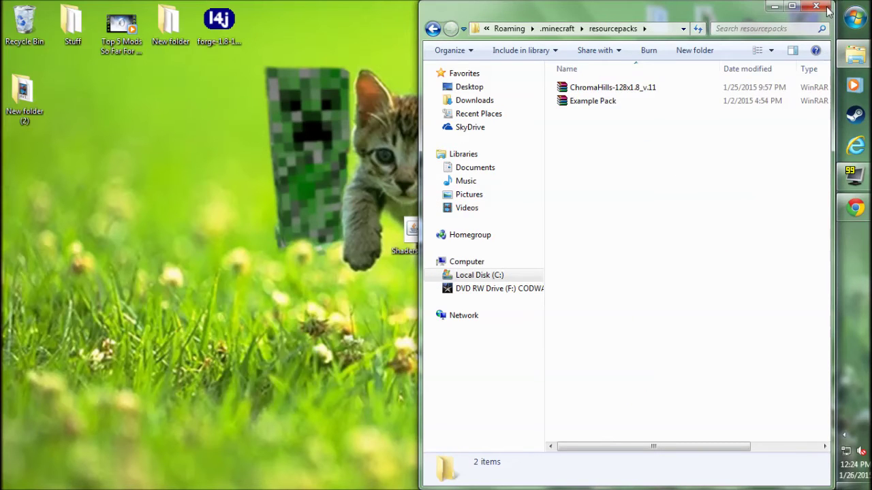
left_click(815, 7)
Open the Minecraft launcher from the desktop and start the game with the 1.8-ShadersMod profile.
double_click(561, 157)
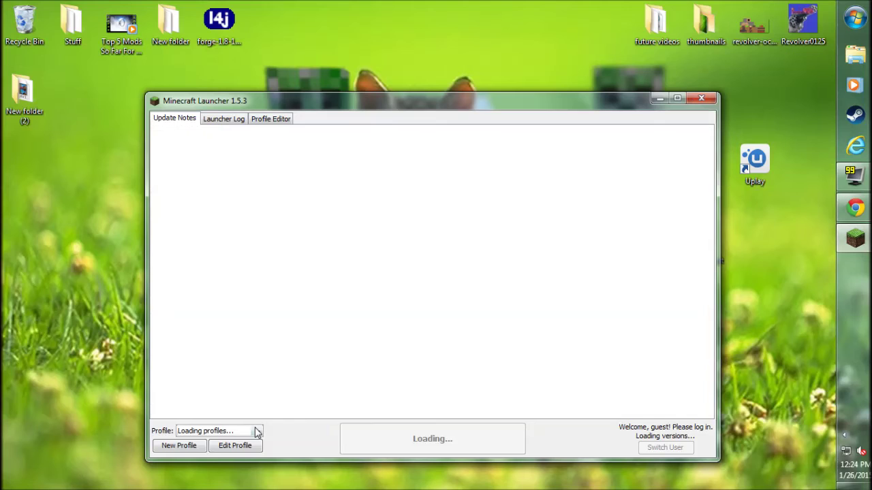
left_click(256, 432)
left_click(250, 444)
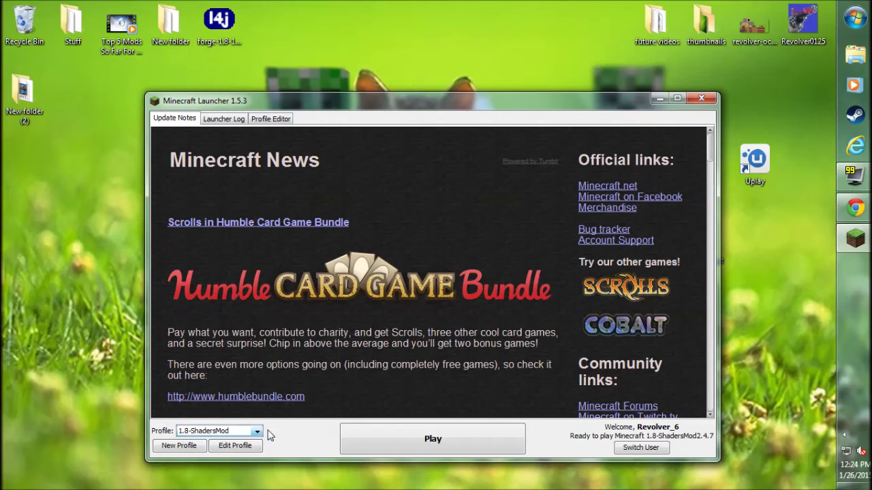
left_click(256, 431)
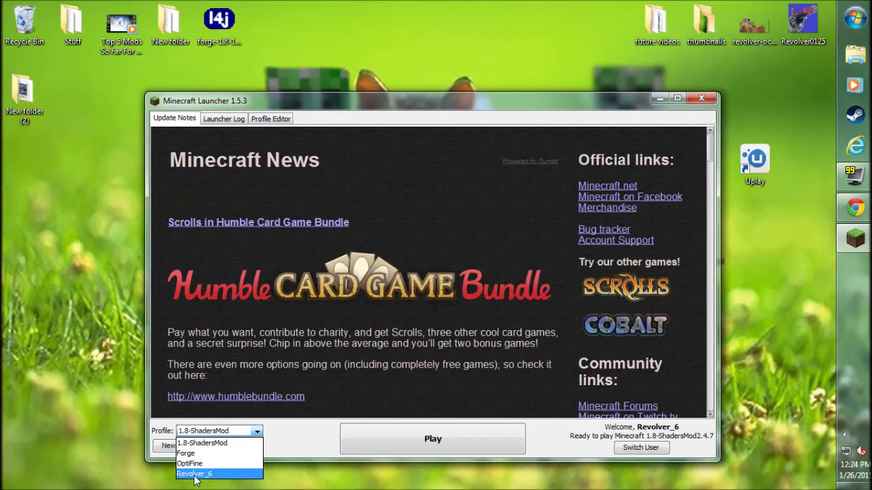
left_click(209, 444)
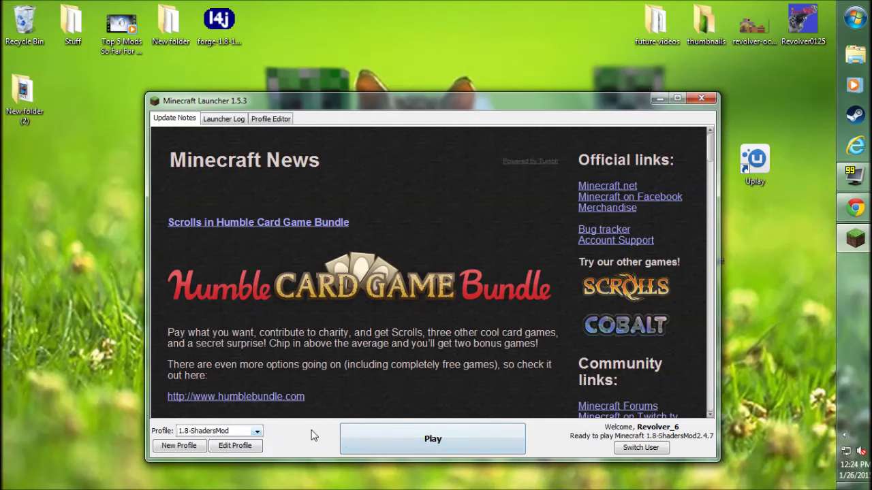
left_click(388, 444)
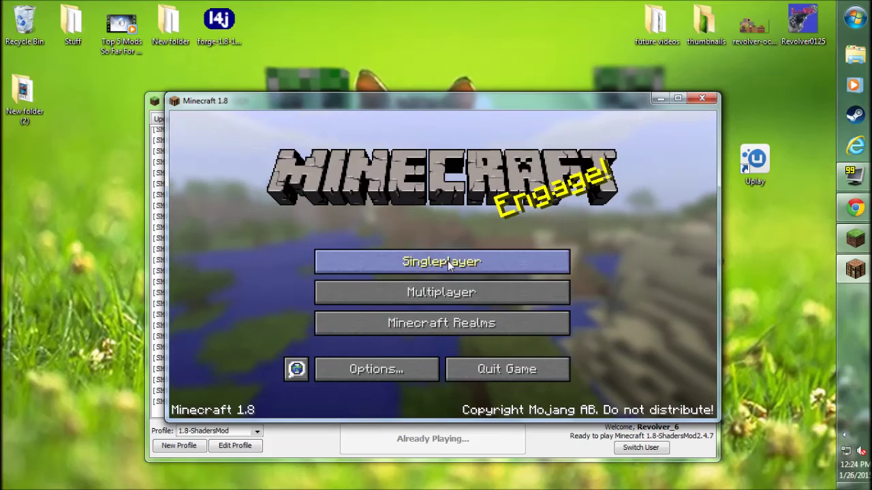
Load an existing singleplayer world and look around in it.
left_click(442, 261)
double_click(372, 194)
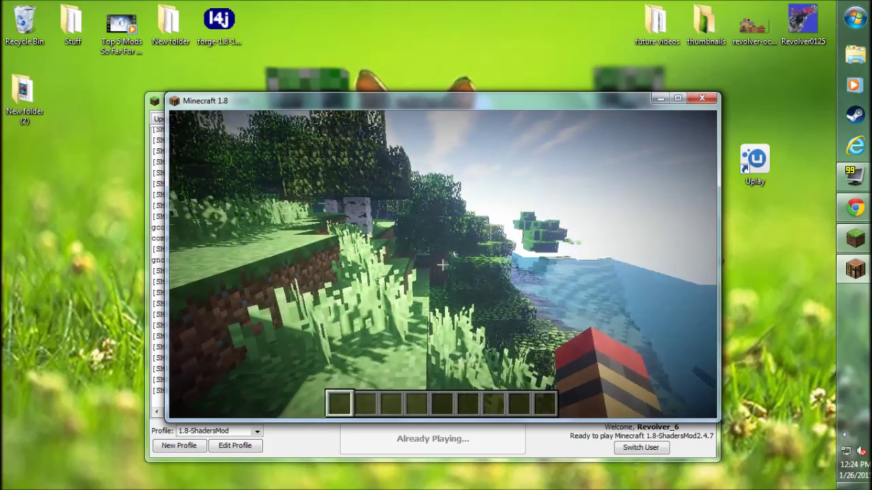
mouse_move(442, 265)
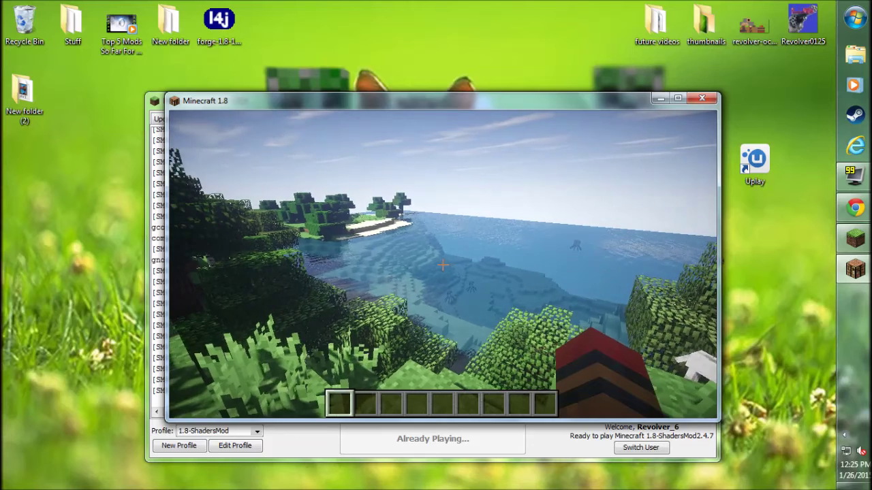
Use SEUS-v10.1-Ultra.zip as the shaderpack in the game's shader options and return to the world.
key("Escape")
left_click(405, 298)
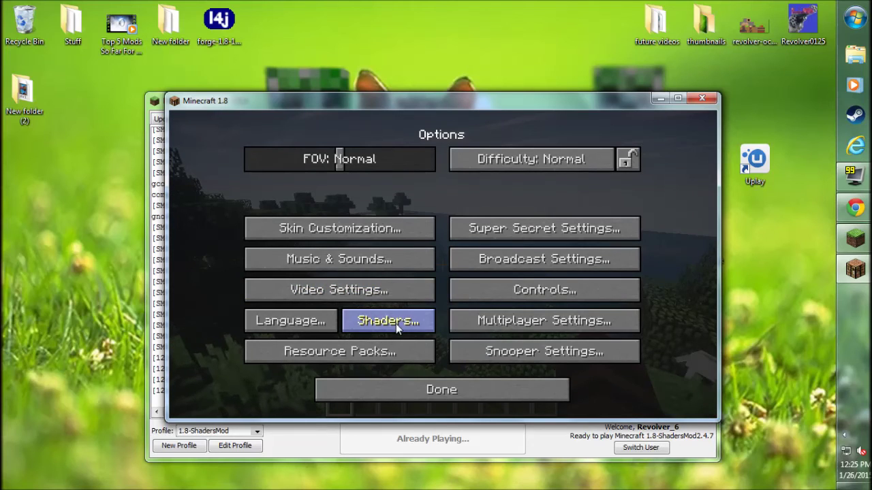
left_click(394, 321)
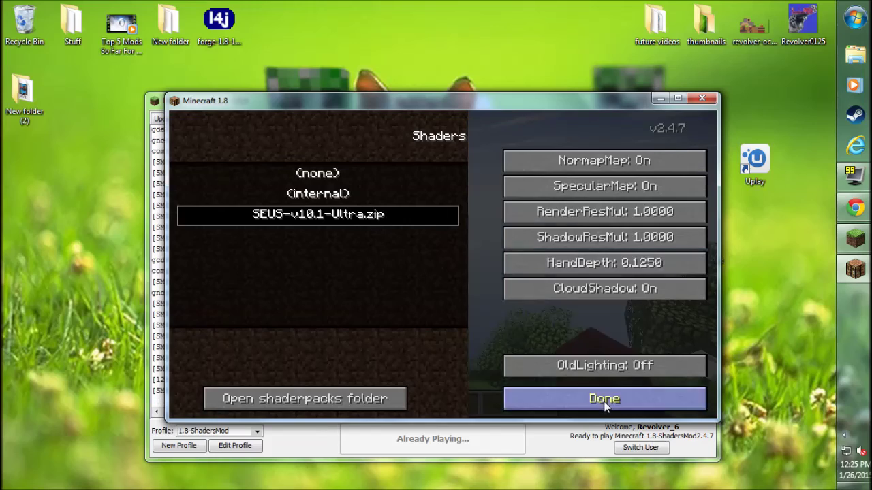
left_click(544, 398)
left_click(441, 389)
key("Escape")
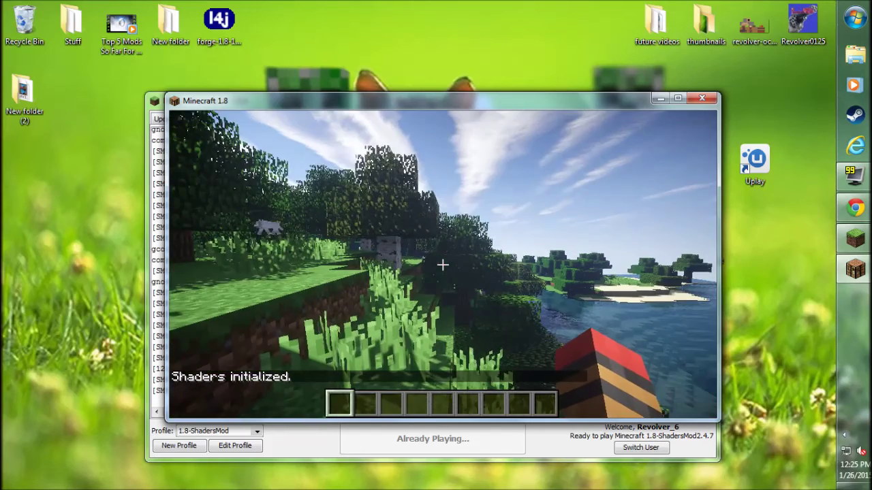
Leave the world to the title screen, then close the game and the launcher.
key("Escape")
left_click(445, 332)
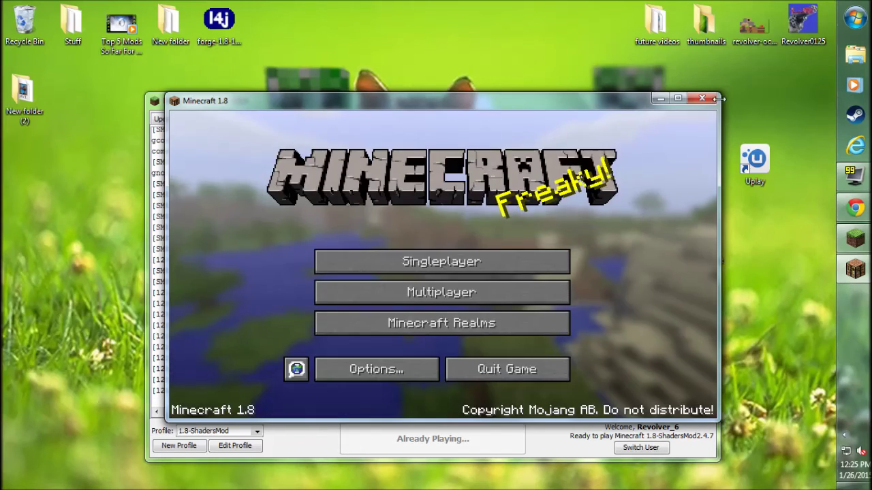
left_click(715, 102)
left_click(705, 100)
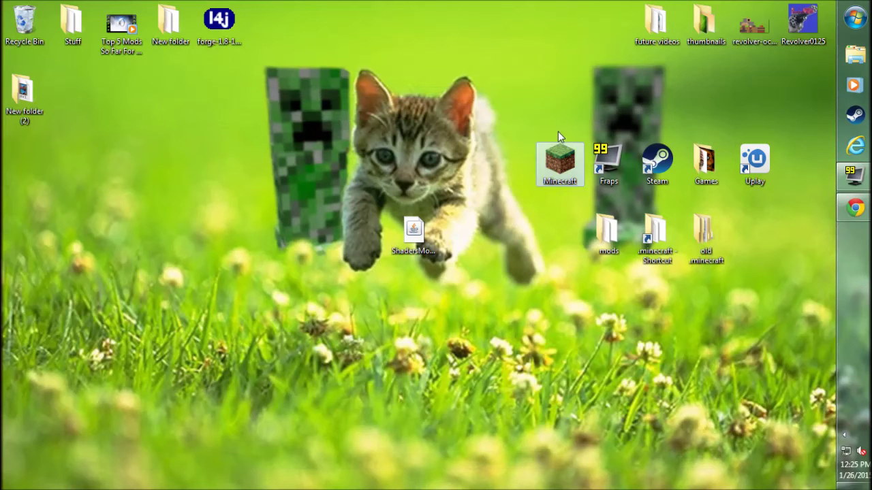